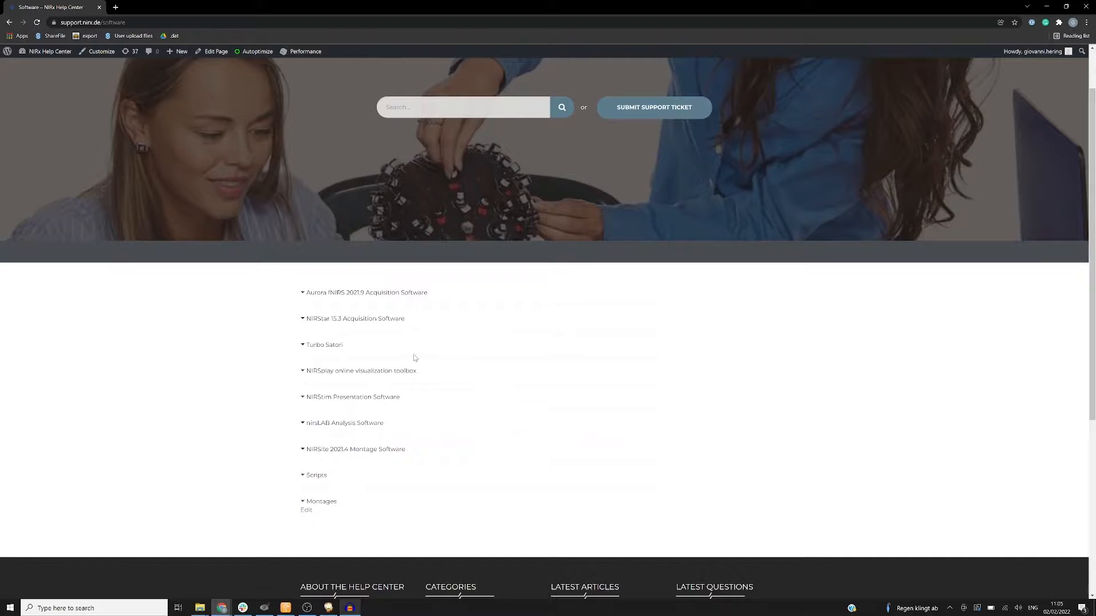
- Expand the NIRStar 15.3 Acquisition Software download section and examine its Builds and Installers entries
left_click(391, 324)
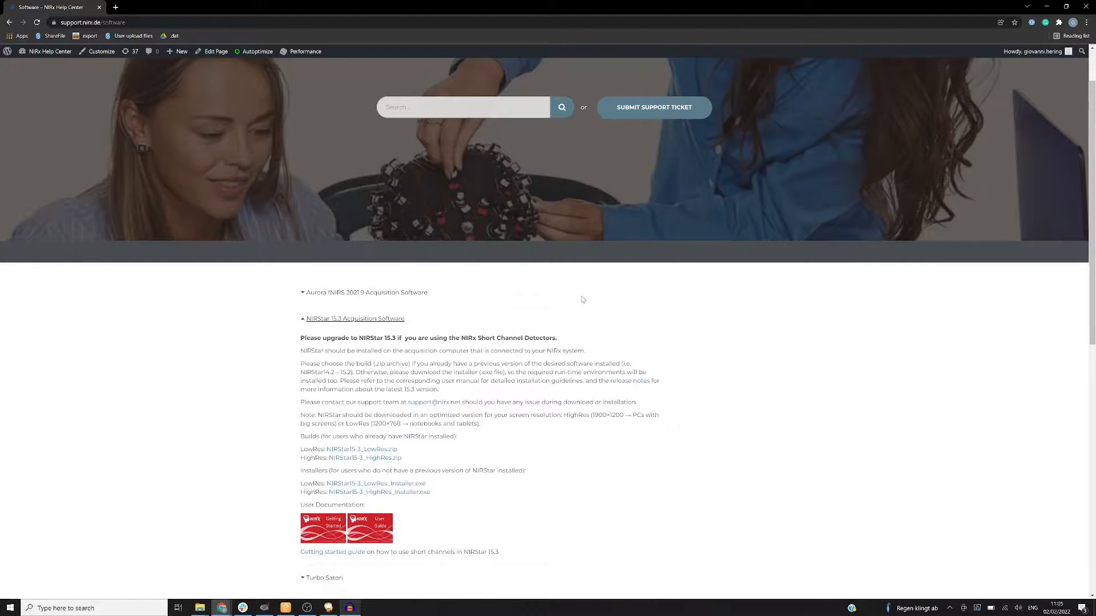
scroll(713, 352, "down", 2)
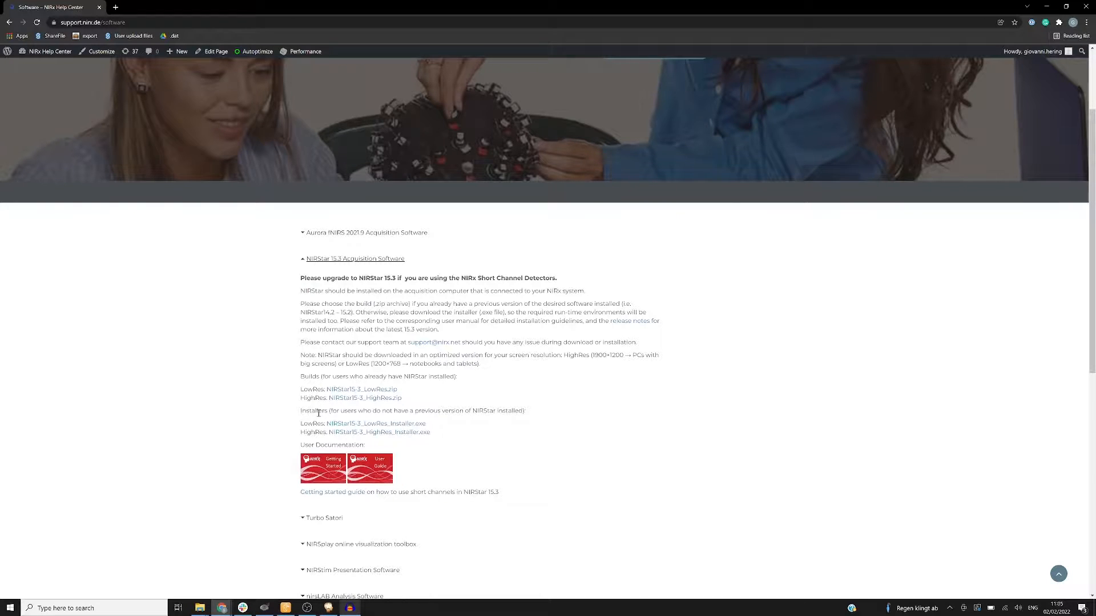
left_click_drag(300, 378, 321, 376)
left_click_drag(301, 411, 326, 412)
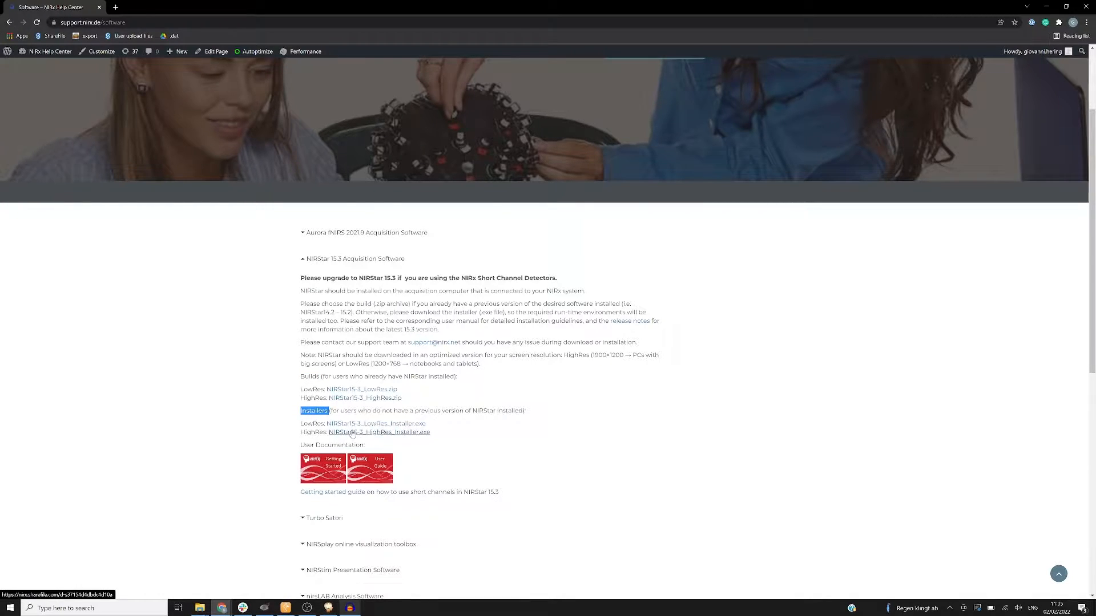
left_click(495, 429)
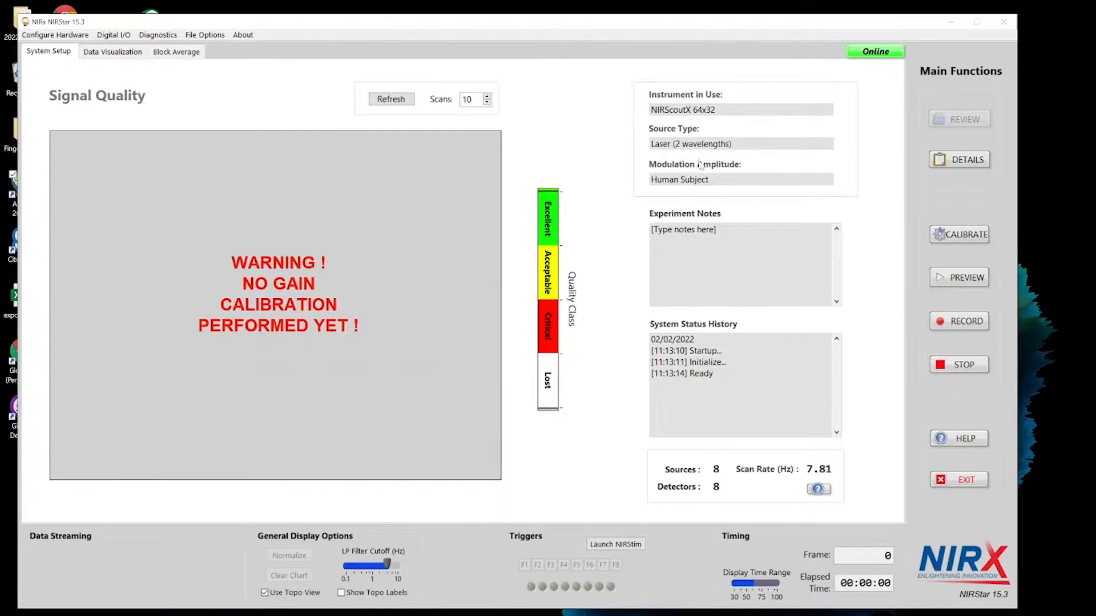
- In NIRStar, open the hardware configuration and examine the list of predefined montages
left_click(736, 237)
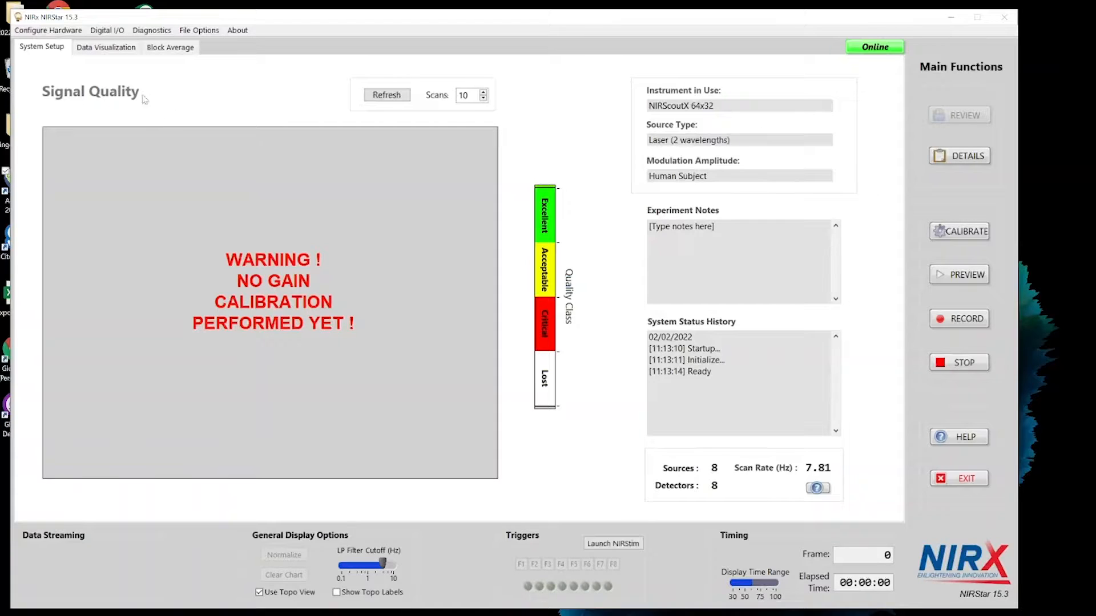
left_click(65, 32)
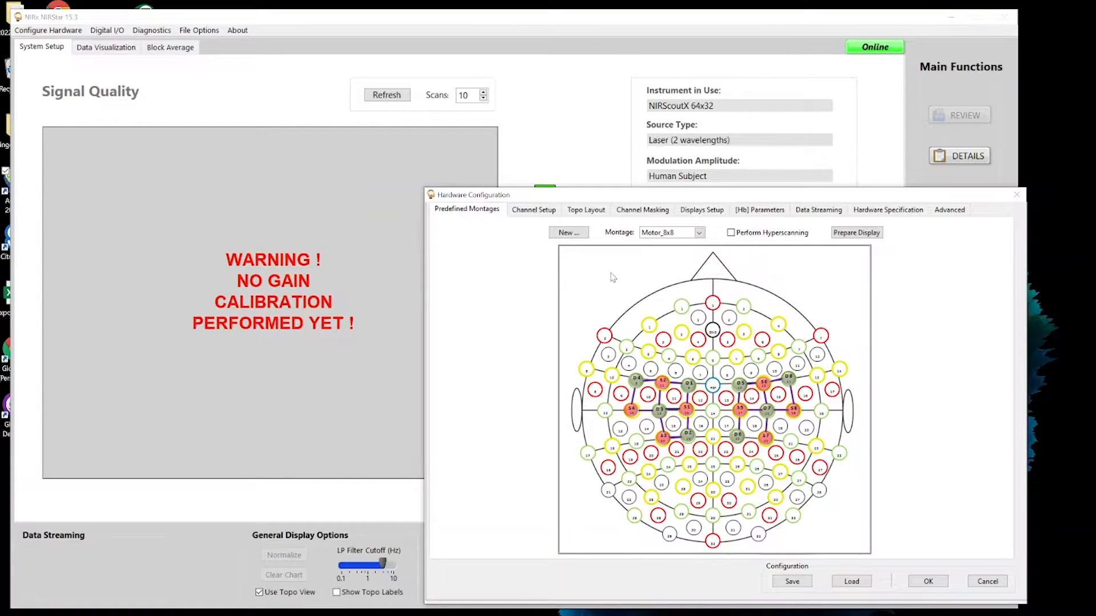
left_click(688, 234)
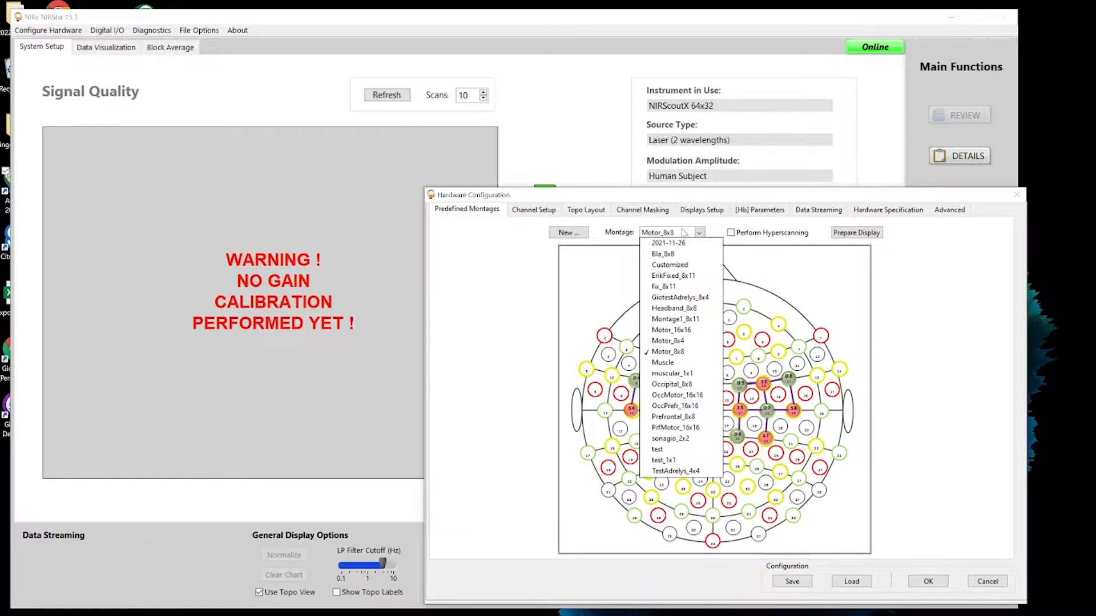
left_click(684, 233)
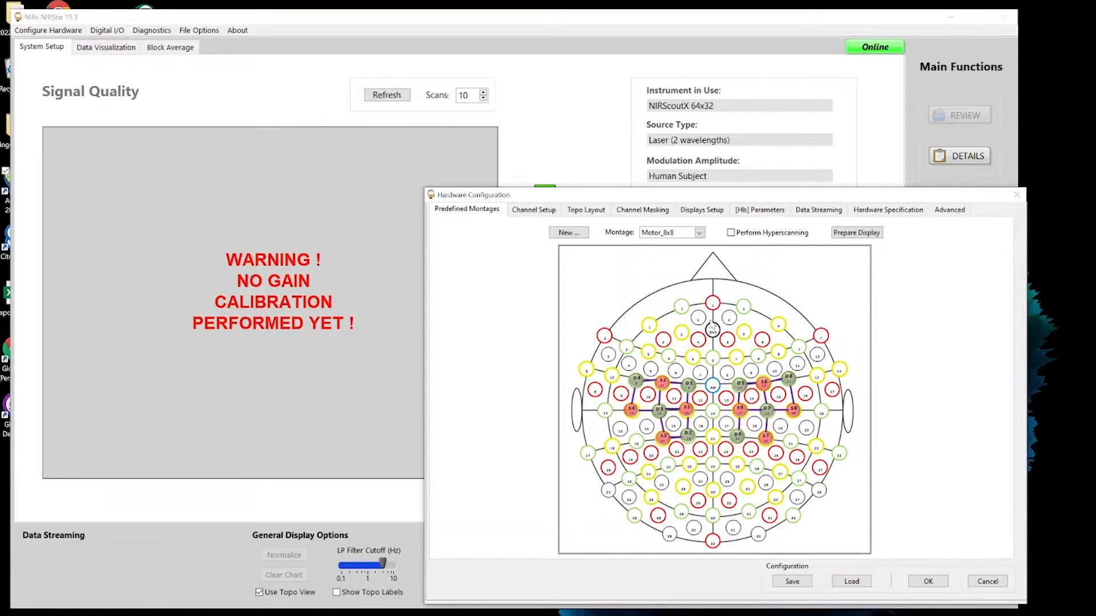
- Try creating a new montage with a ProbeInfo file included, and discard it
left_click(569, 234)
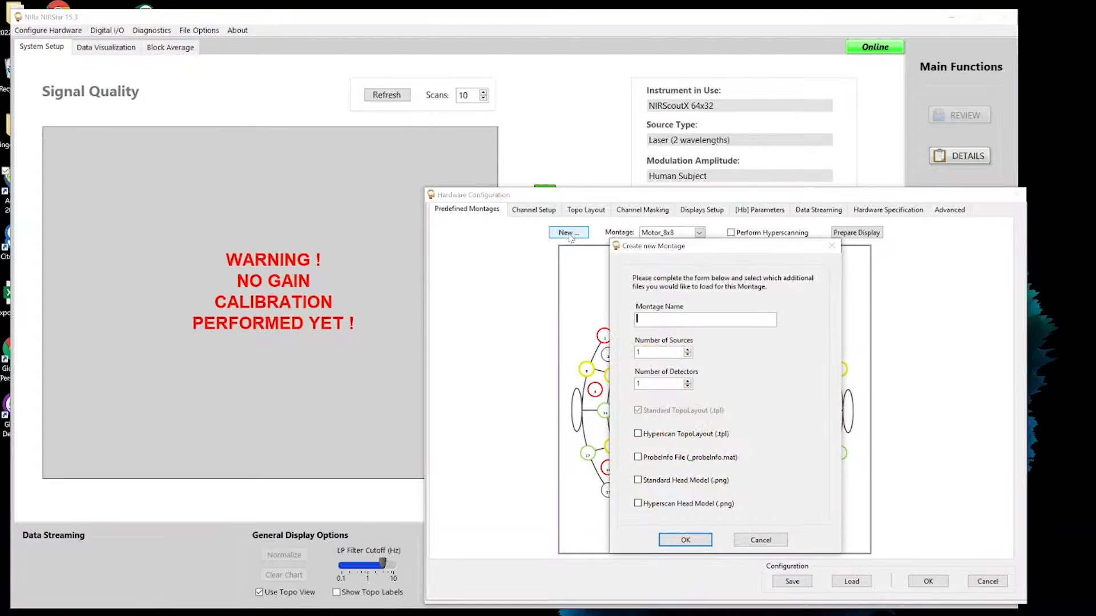
type("test")
key("BackSpace")
key("BackSpace")
key("BackSpace")
key("BackSpace")
left_click(647, 462)
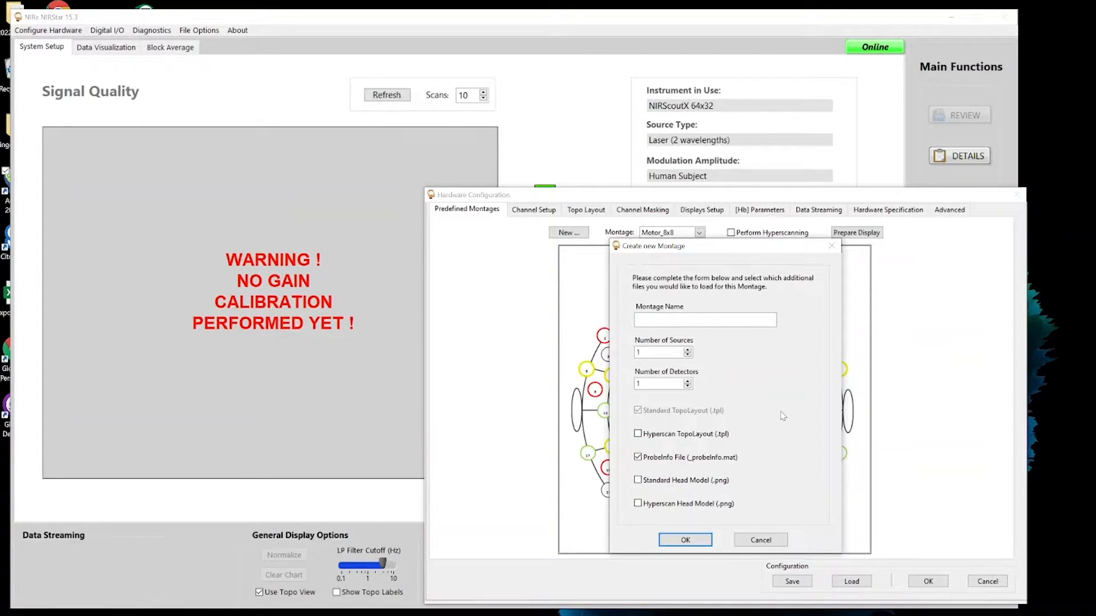
left_click(761, 541)
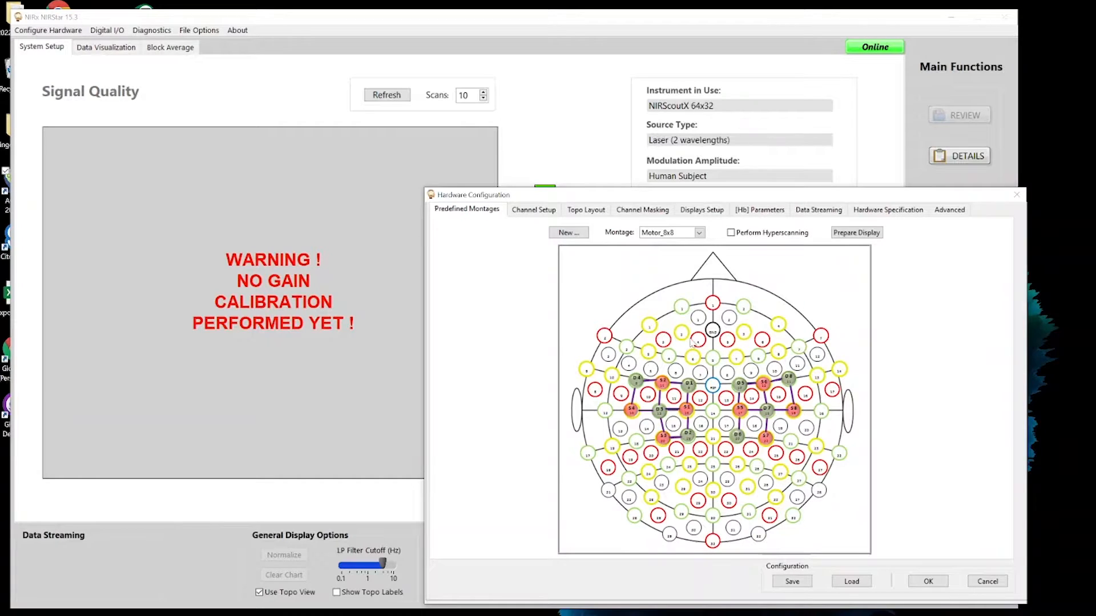
- Examine the channel setup's illumination pattern and the topo layout table
left_click(537, 213)
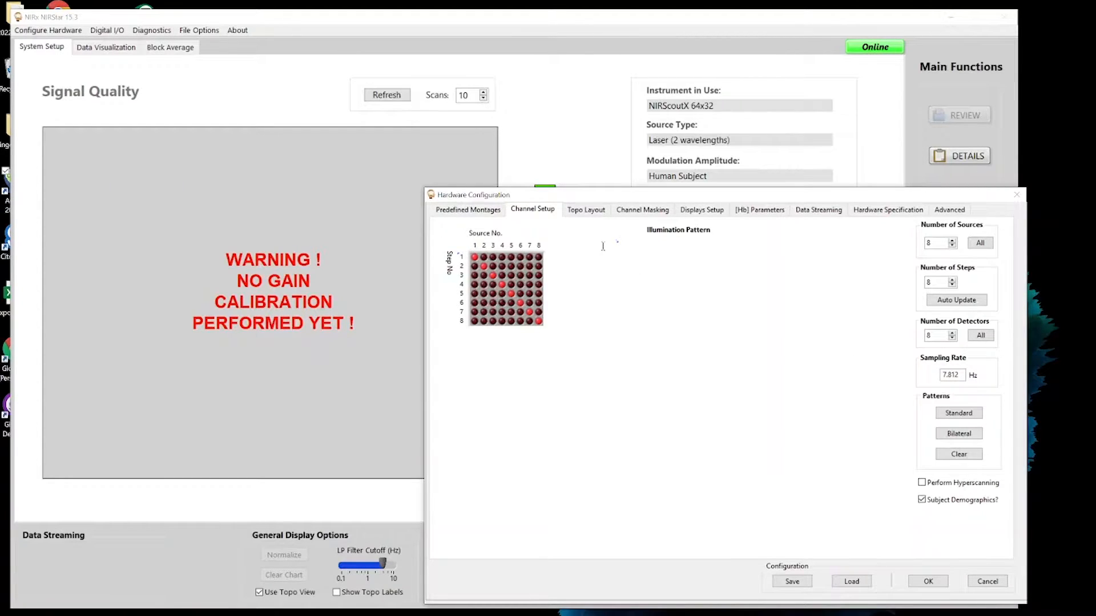
left_click(586, 210)
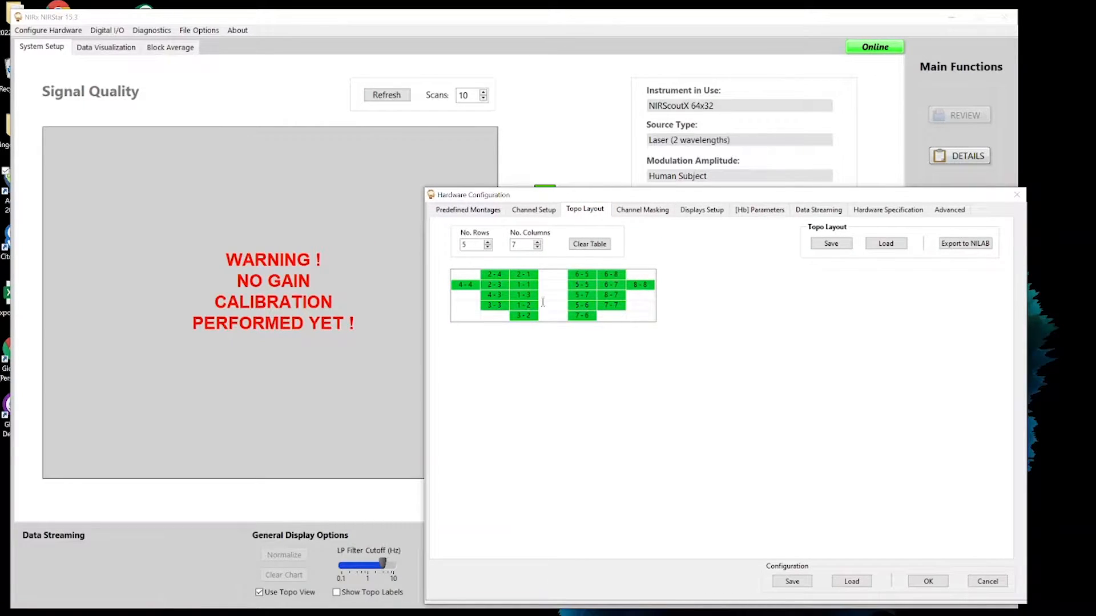
left_click(556, 286)
- Try saving the topo layout as Standard.tpl in the Motor_8x8 folder, and cancel the save
left_click(831, 244)
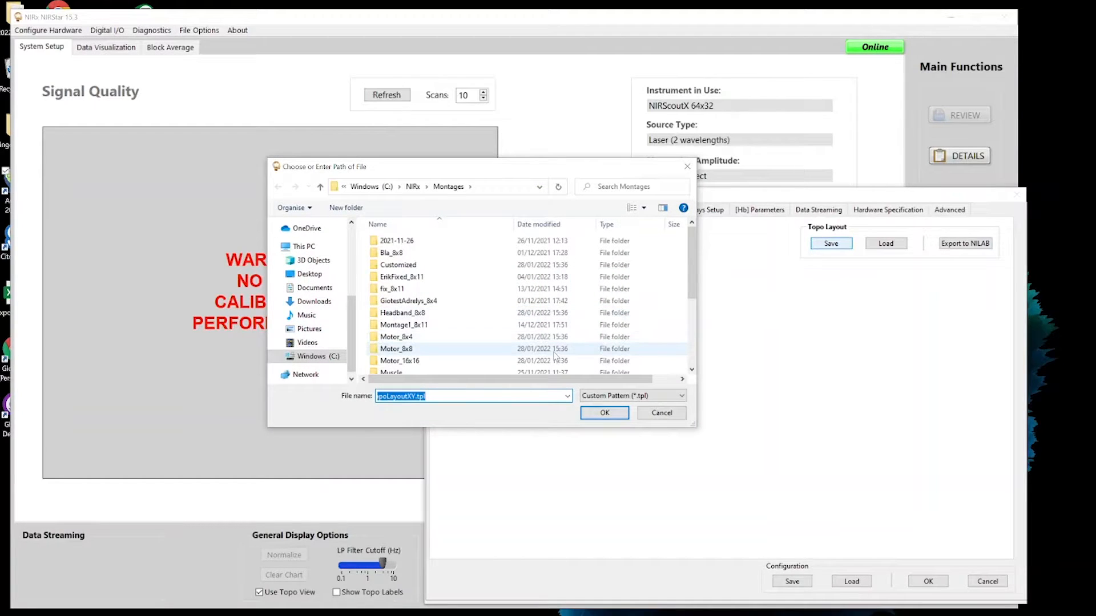
double_click(553, 351)
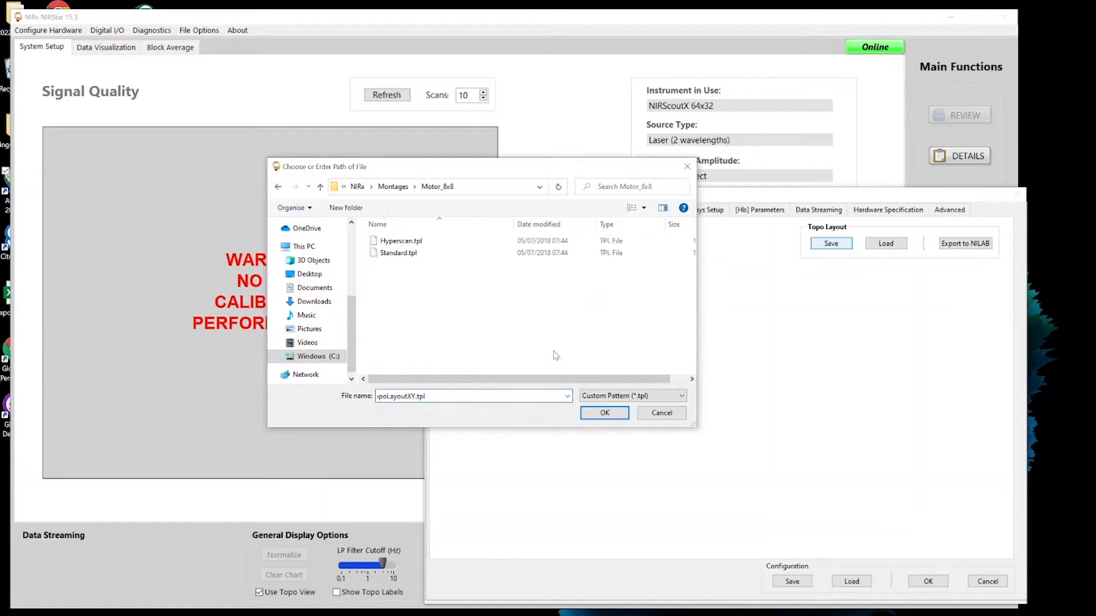
left_click(453, 254)
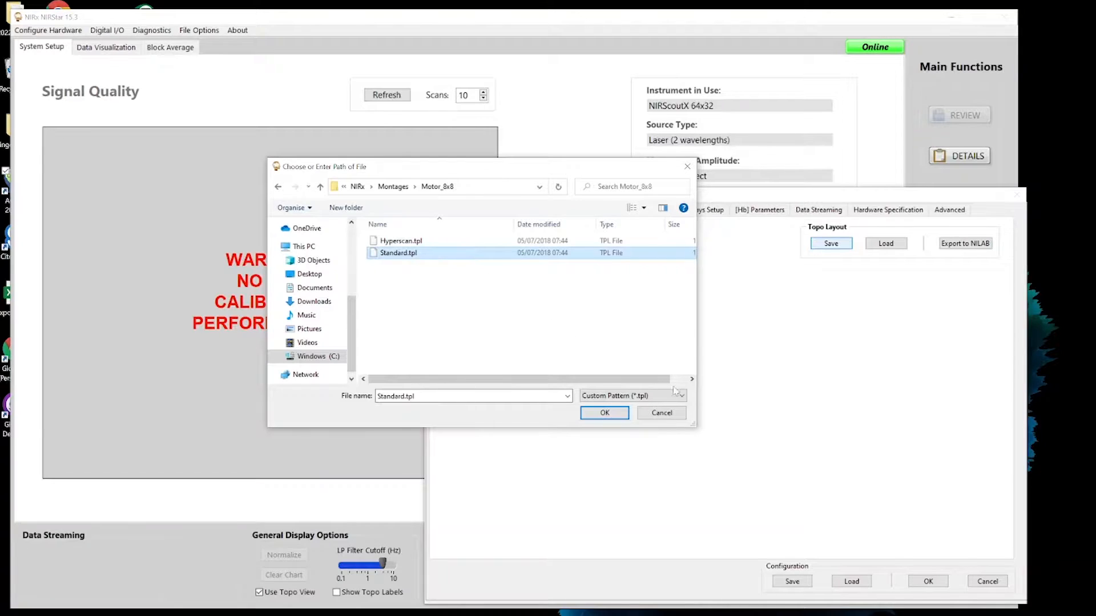
left_click(675, 421)
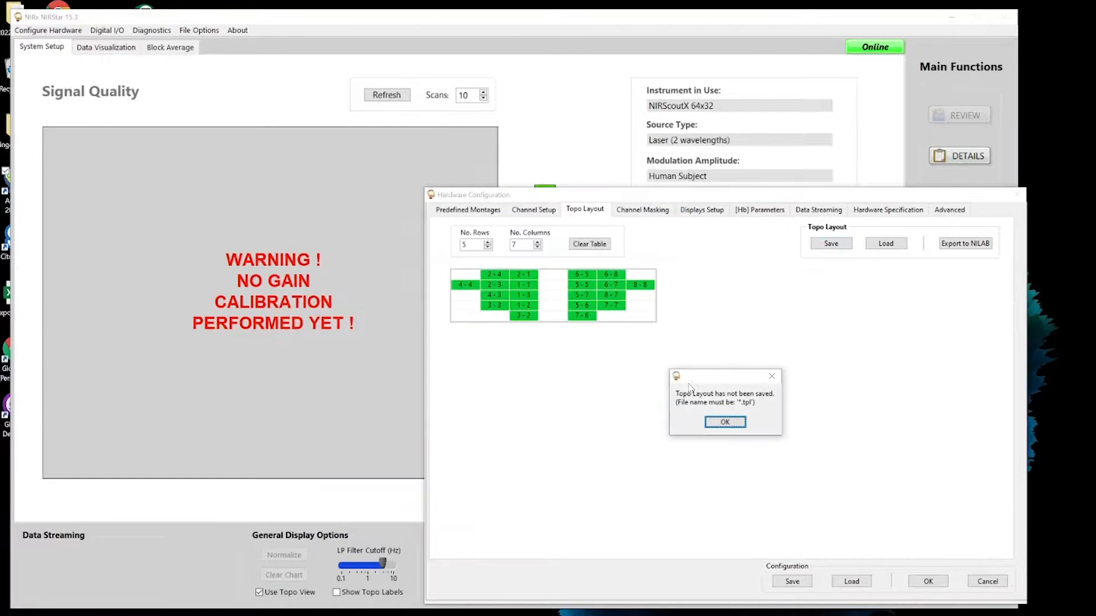
left_click(716, 426)
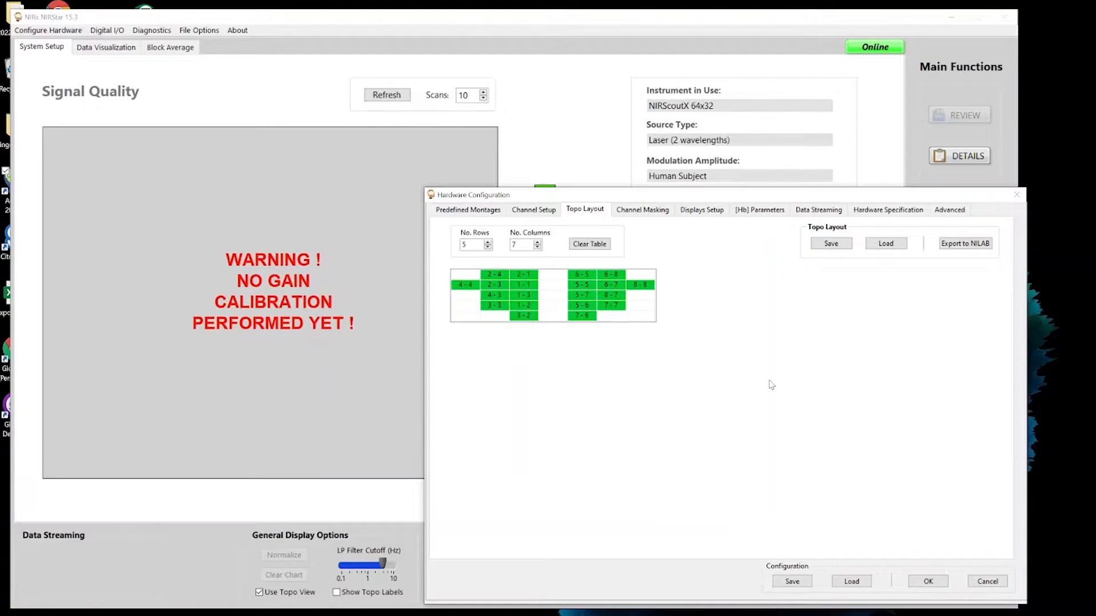
- Toggle individual source-detector channels in the channel mask and reapply the topo layout to it
left_click(642, 212)
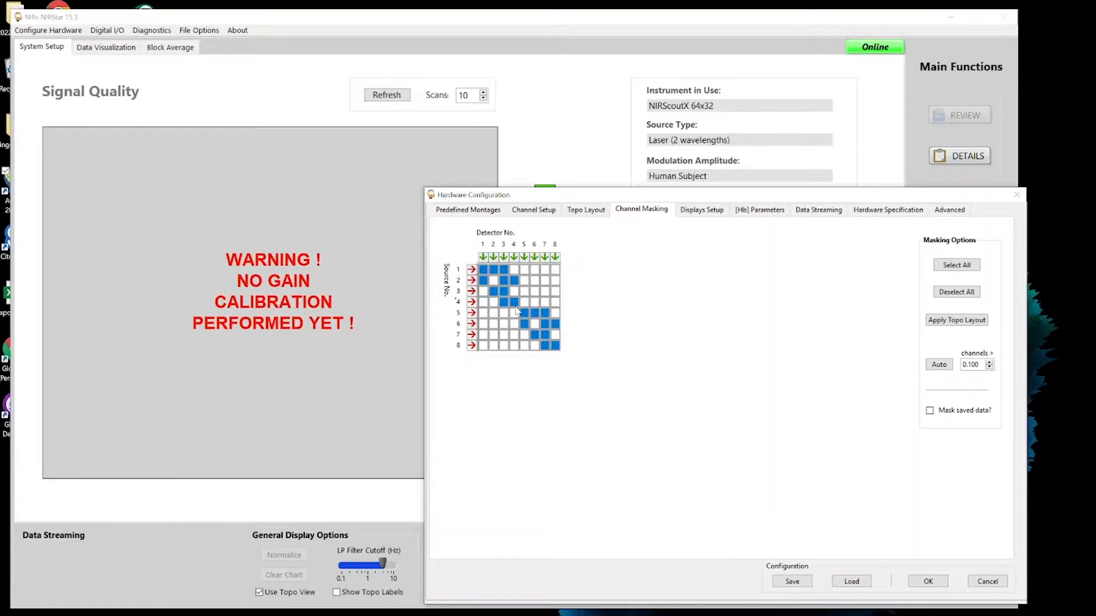
left_click(524, 311)
left_click(524, 310)
left_click(503, 294)
left_click(524, 292)
left_click(525, 292)
left_click(525, 292)
left_click(525, 291)
left_click(502, 290)
left_click(502, 290)
left_click(503, 303)
left_click(504, 303)
left_click(472, 325)
left_click(944, 322)
- In the display setup, step the block average's number of markers up and back down and examine the trigger marker values
left_click(702, 210)
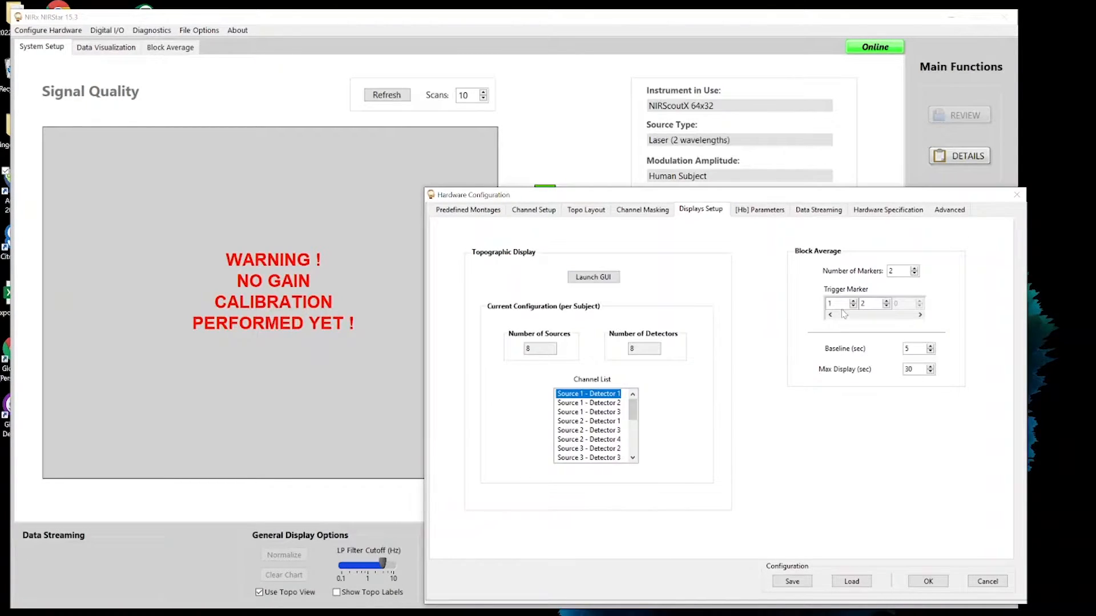
left_click(916, 268)
left_click(915, 274)
left_click(897, 273)
double_click(834, 303)
double_click(832, 303)
double_click(872, 303)
left_click(796, 298)
- In the [Hb] parameters, select the Source 2 - Detector 1 channel and enable equidistant channels
left_click(748, 217)
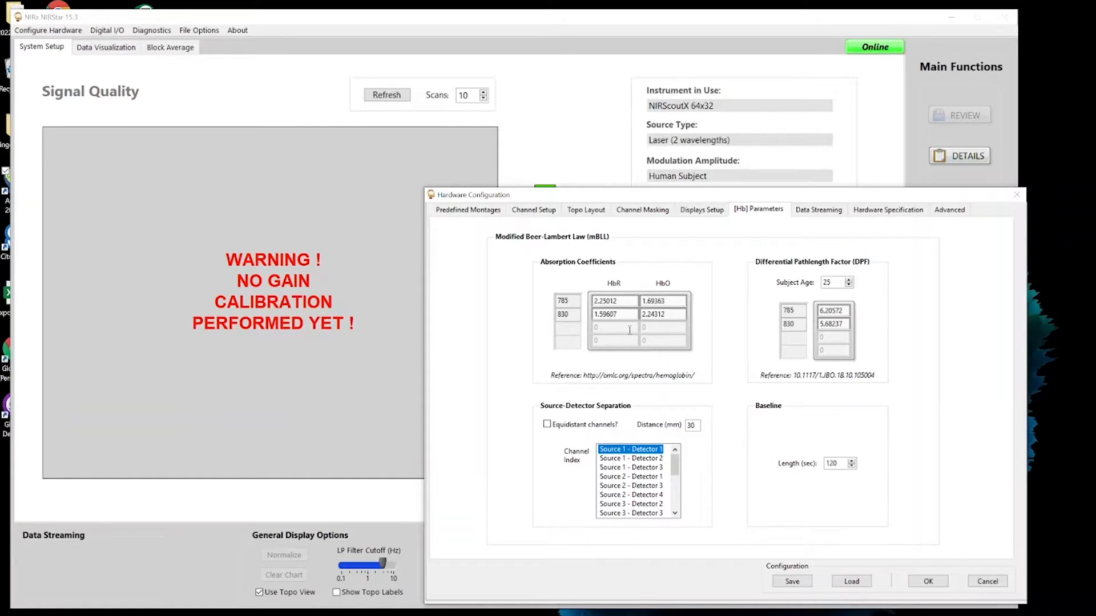
left_click(547, 424)
left_click(547, 425)
left_click(623, 478)
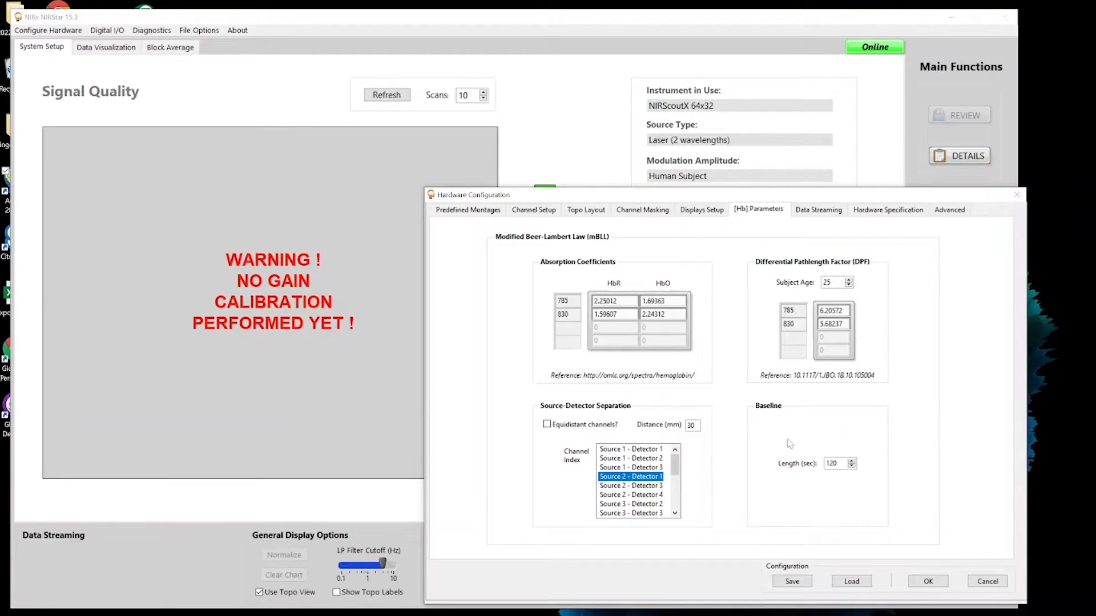
left_click(547, 424)
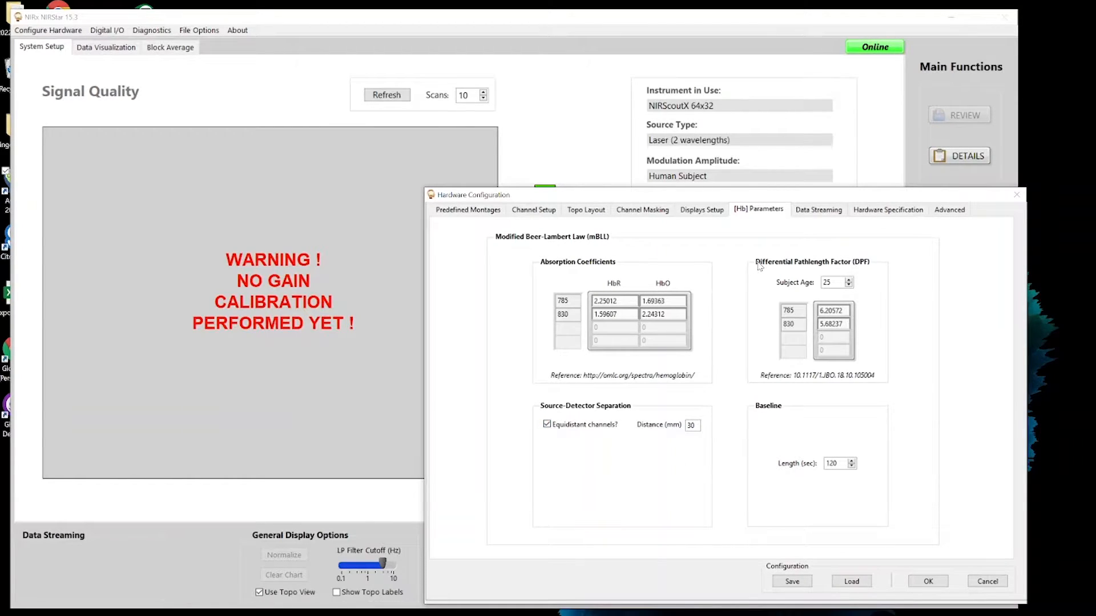
- Examine the data streaming settings, including LSL trigger reception and its stream name
left_click(824, 215)
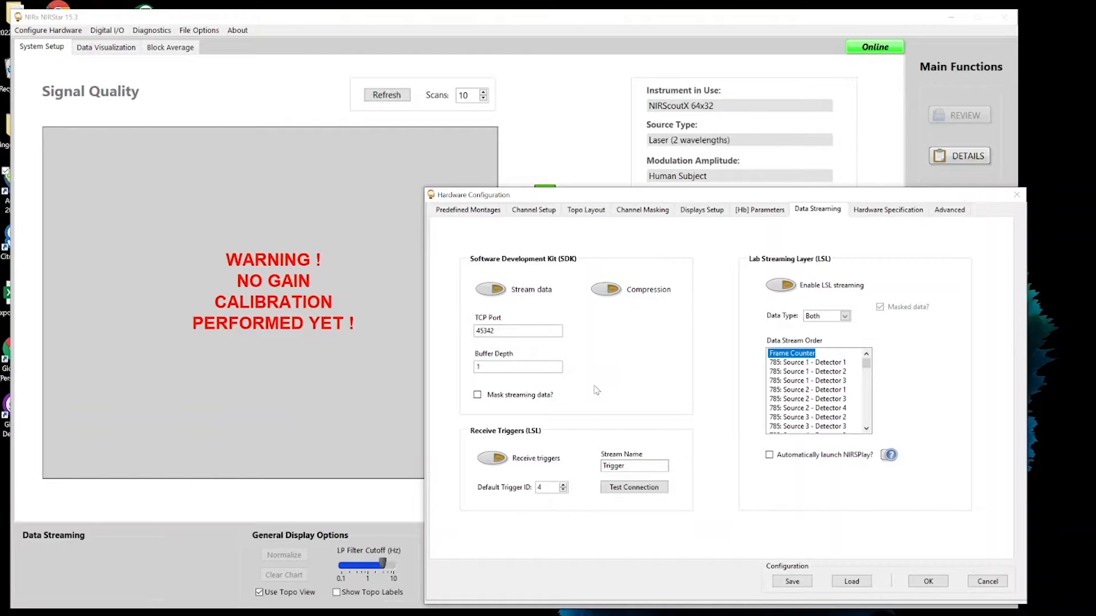
left_click(505, 460)
left_click(619, 467)
- In the hardware specification, choose Human Subject as the study type and enable short-distance measures, raising the number of bundles
left_click(877, 213)
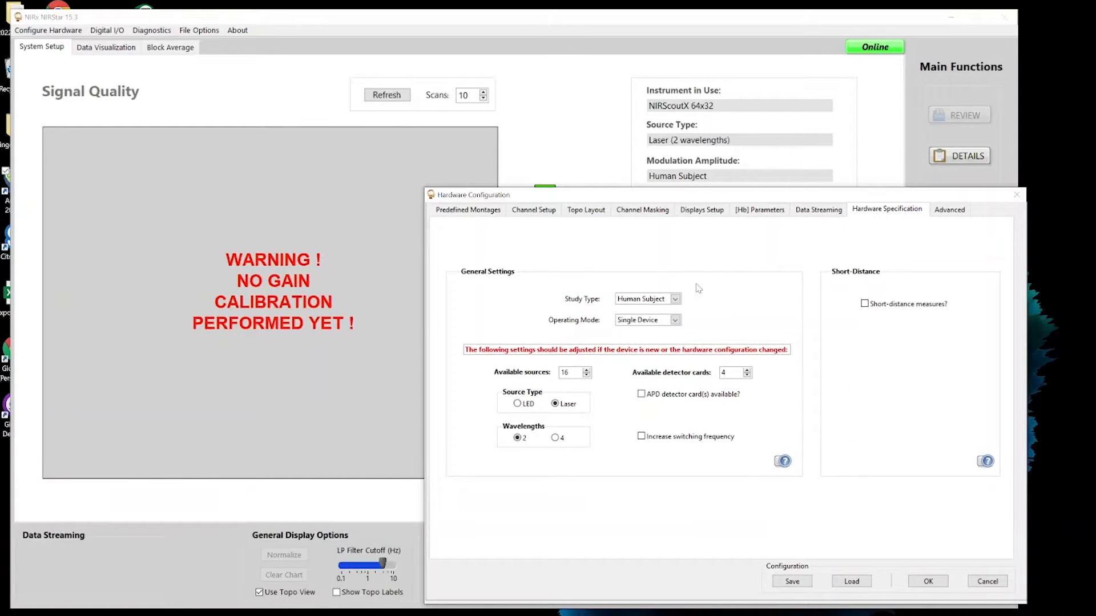
left_click(663, 301)
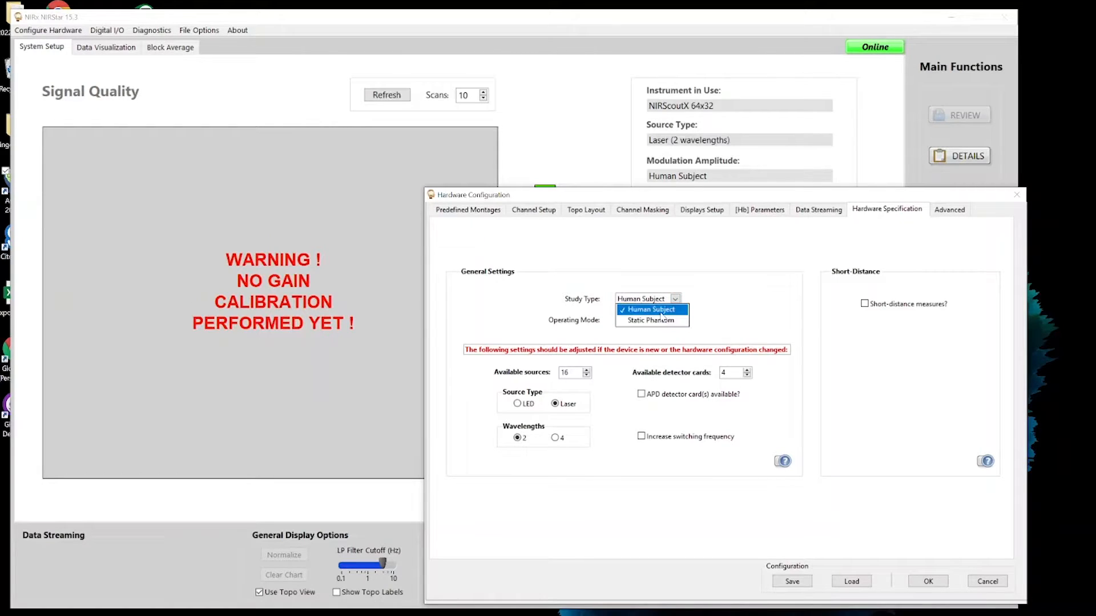
left_click(662, 310)
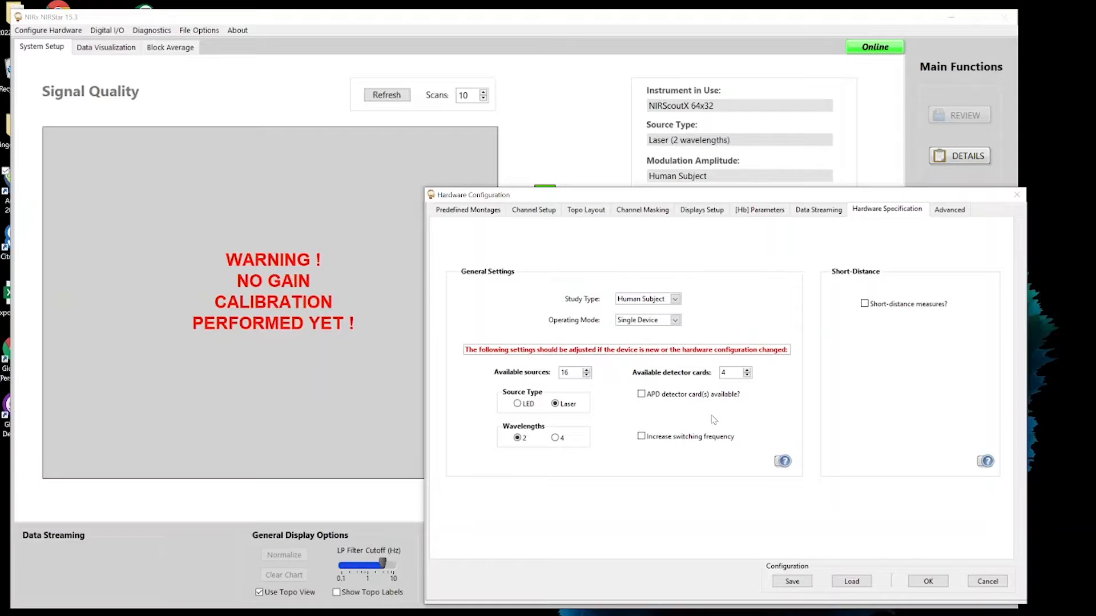
left_click(866, 304)
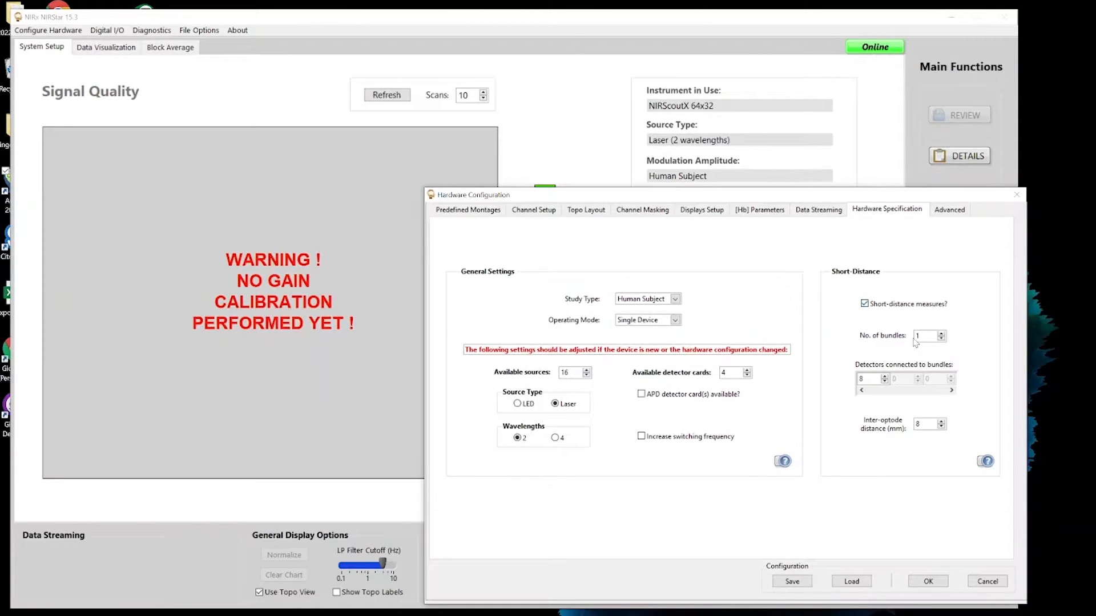
left_click(941, 333)
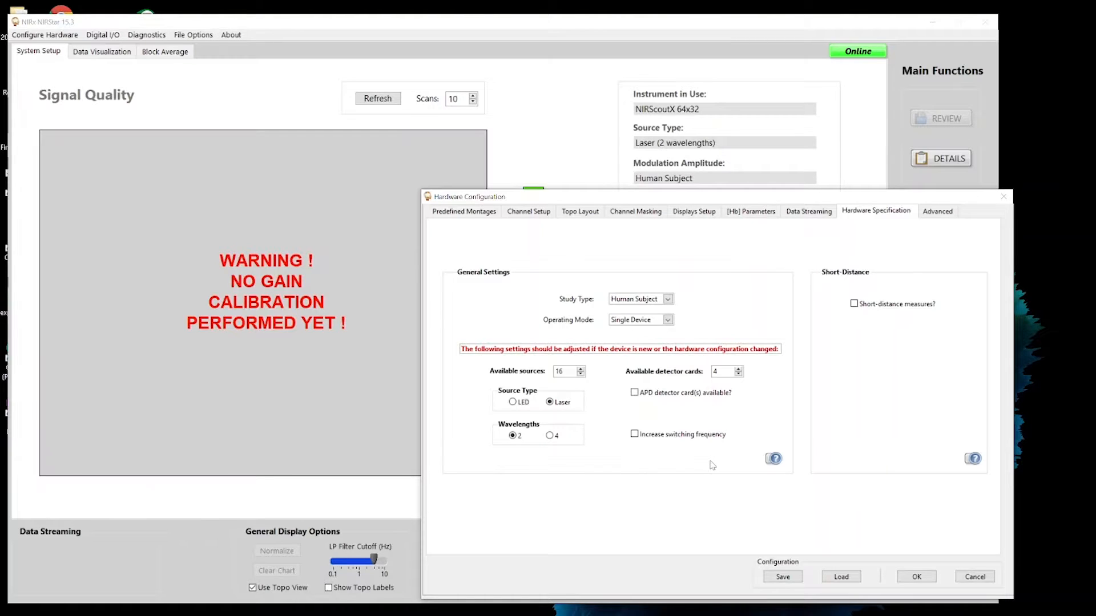
- Try saving the hardware configuration to an .hwc file, and close the configuration without applying it
left_click(784, 577)
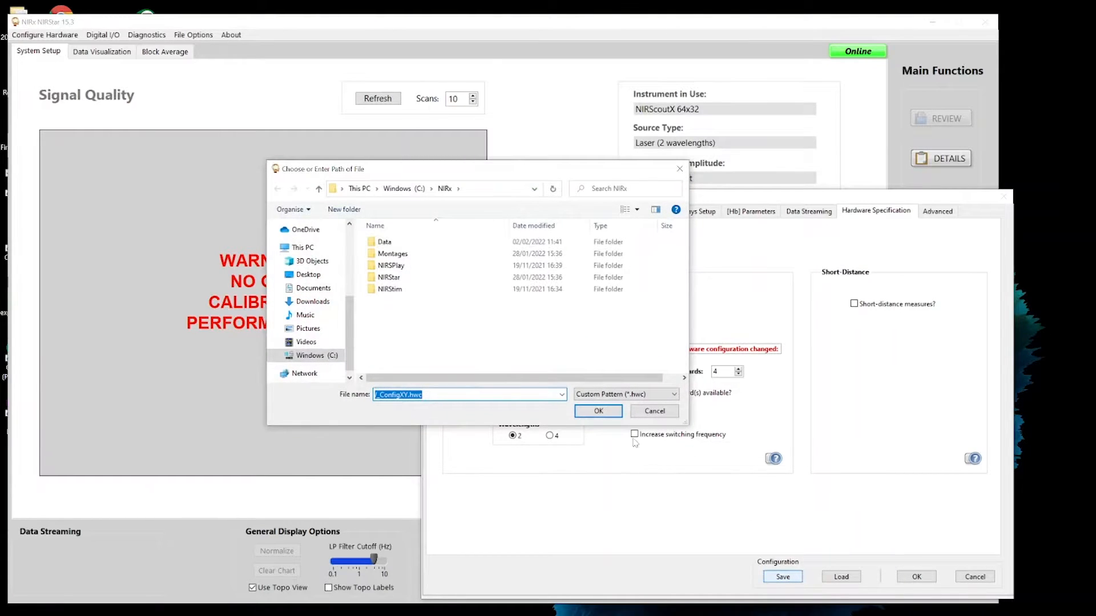
left_click(674, 416)
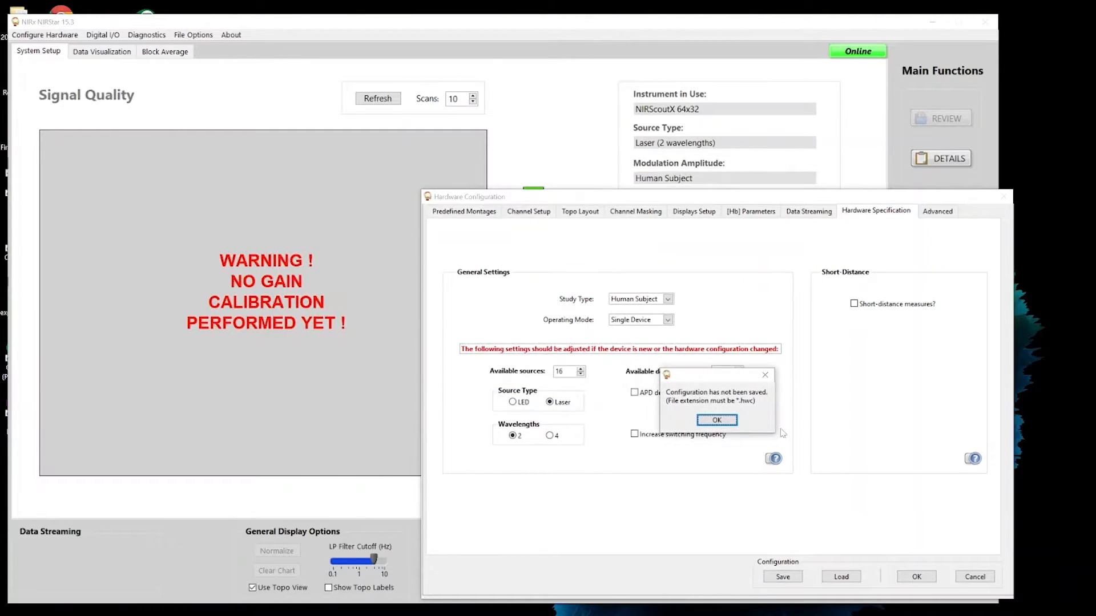
key("Return")
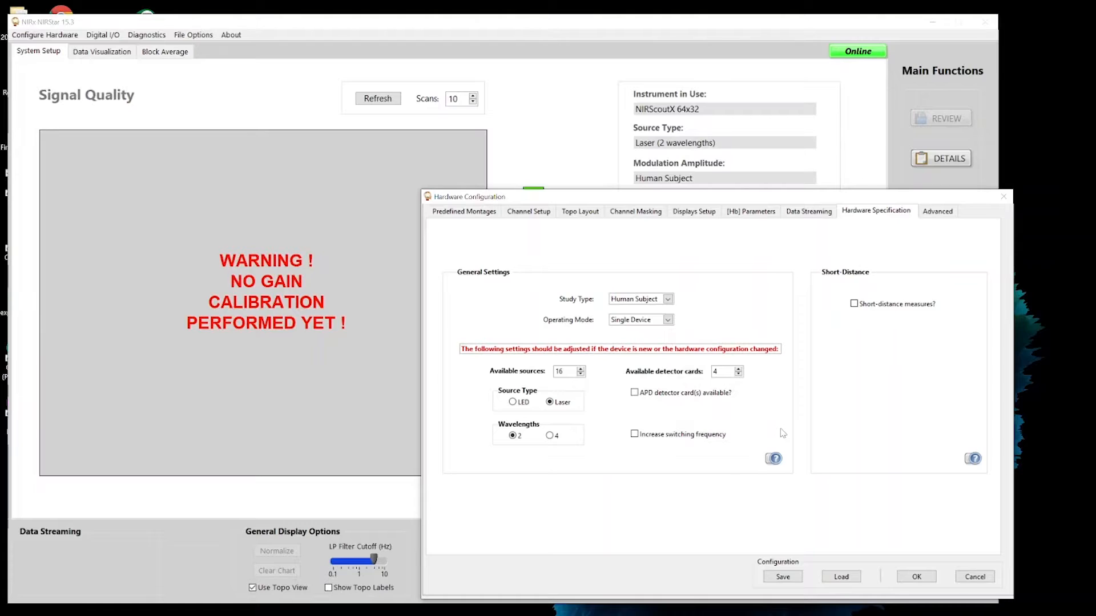
left_click(976, 577)
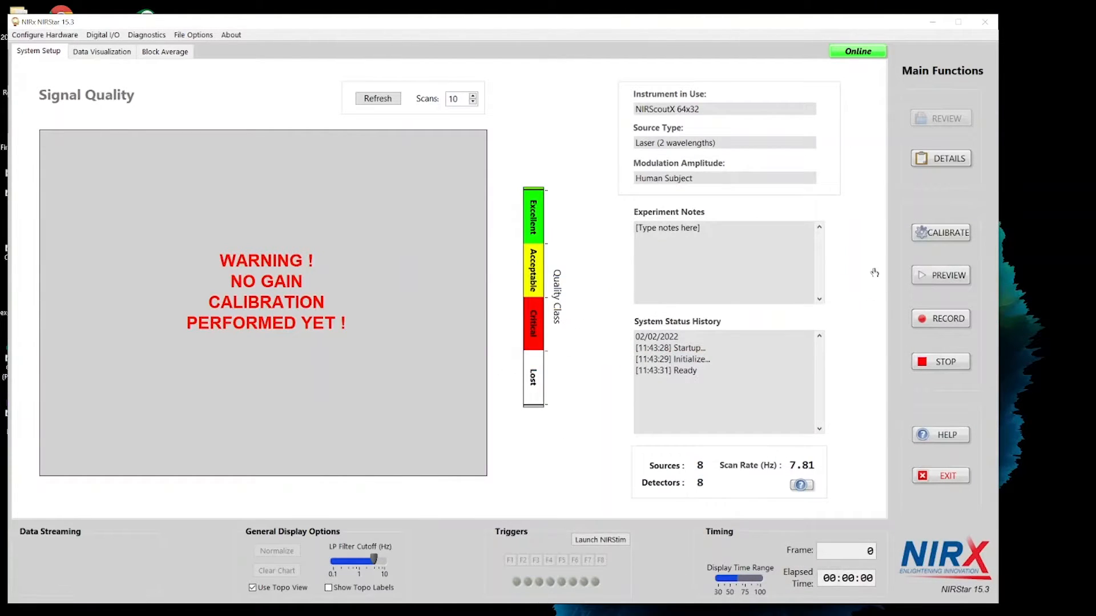
- Open the digital output setup and accept its start, pulse sequence and stop marker settings
left_click(112, 37)
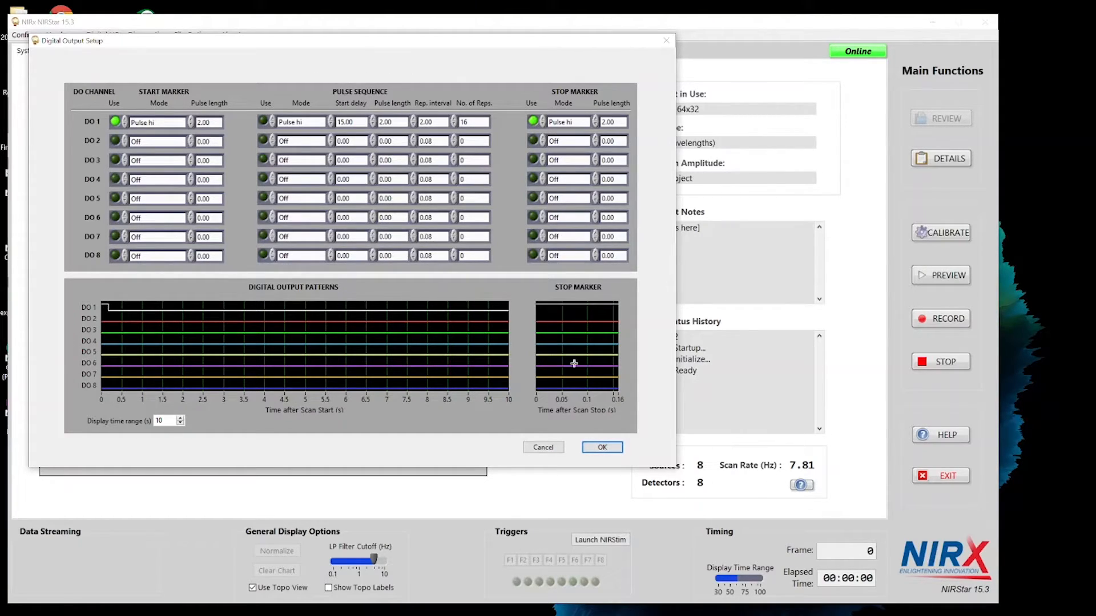
left_click(603, 448)
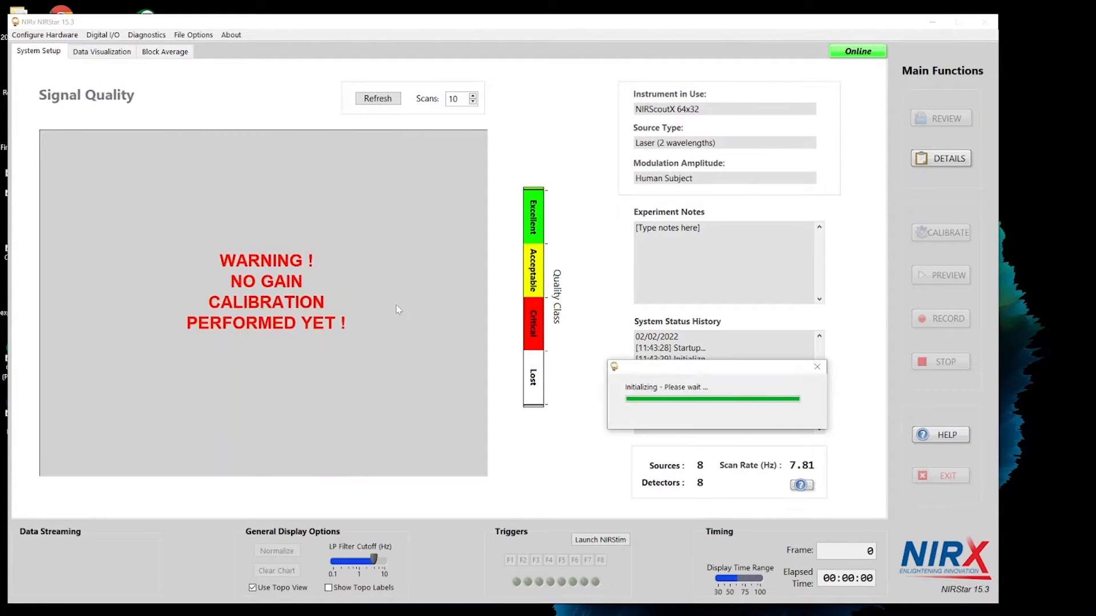
- Open the system diagnostics, try the gain and the 785 nm and 830 nm wavelength settings, and close them without running a test
left_click(147, 35)
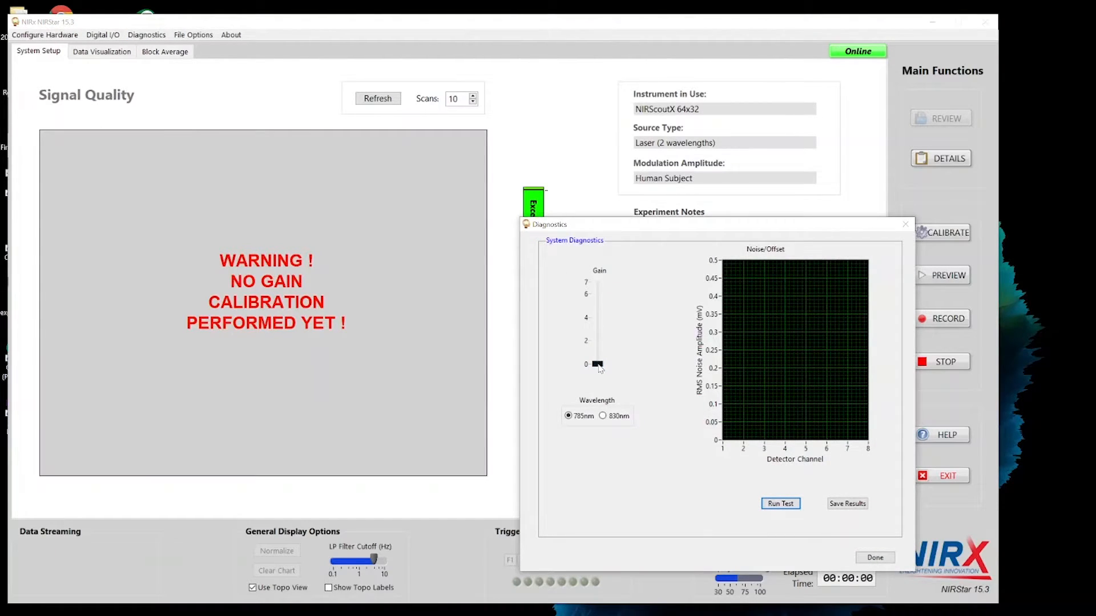
left_click_drag(602, 345, 602, 323)
left_click(603, 416)
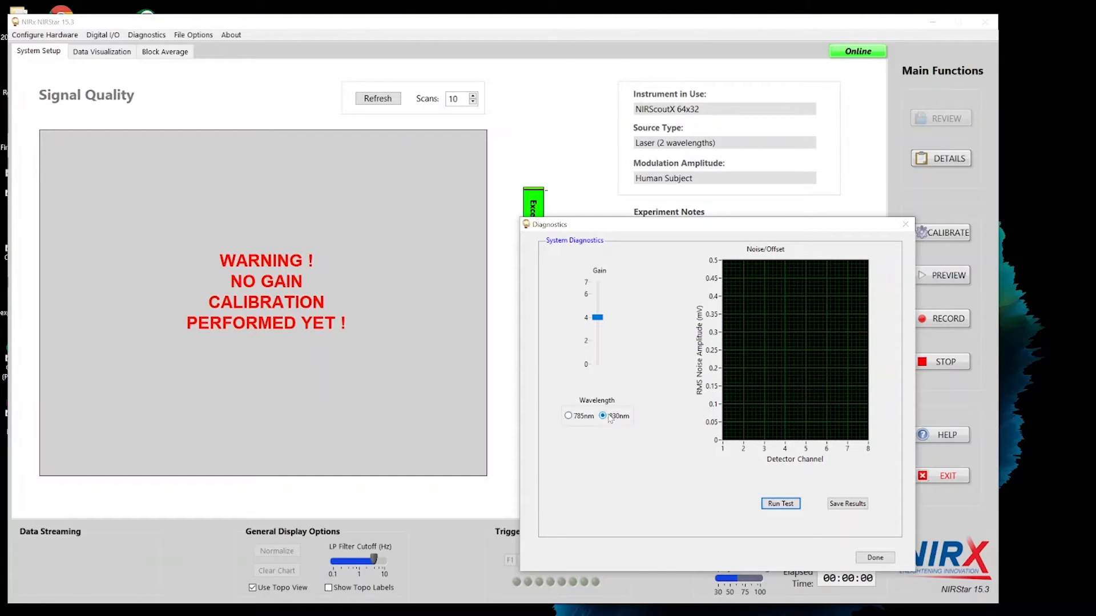
left_click(569, 416)
left_click(870, 556)
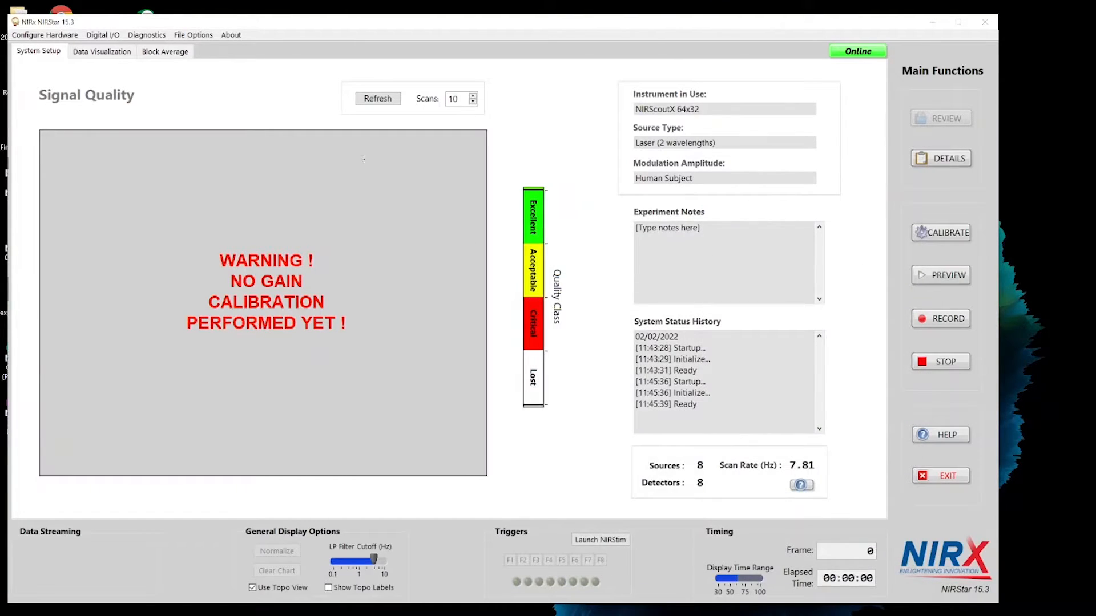
- Review and accept the file path options, and open the data root directory C:\NIRx\Data in File Explorer
left_click(183, 36)
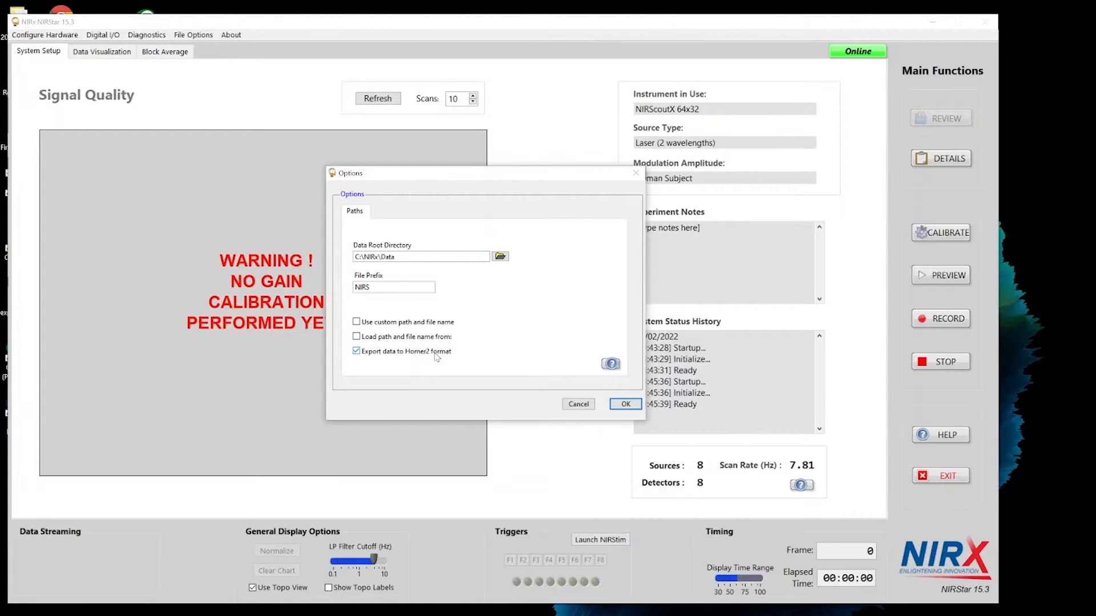
left_click(626, 404)
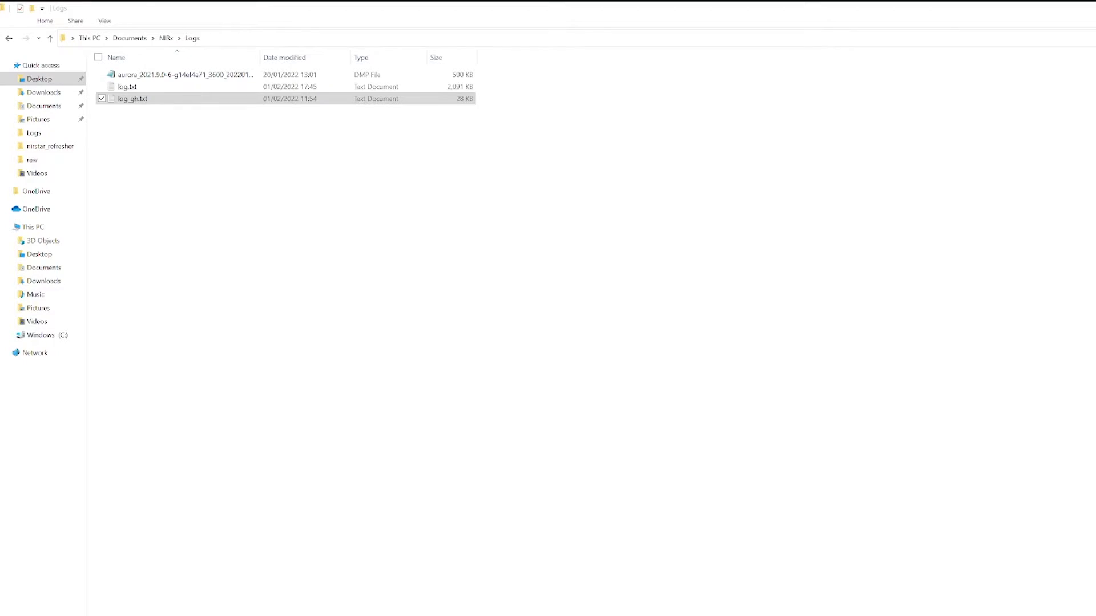
key("alt+Tab")
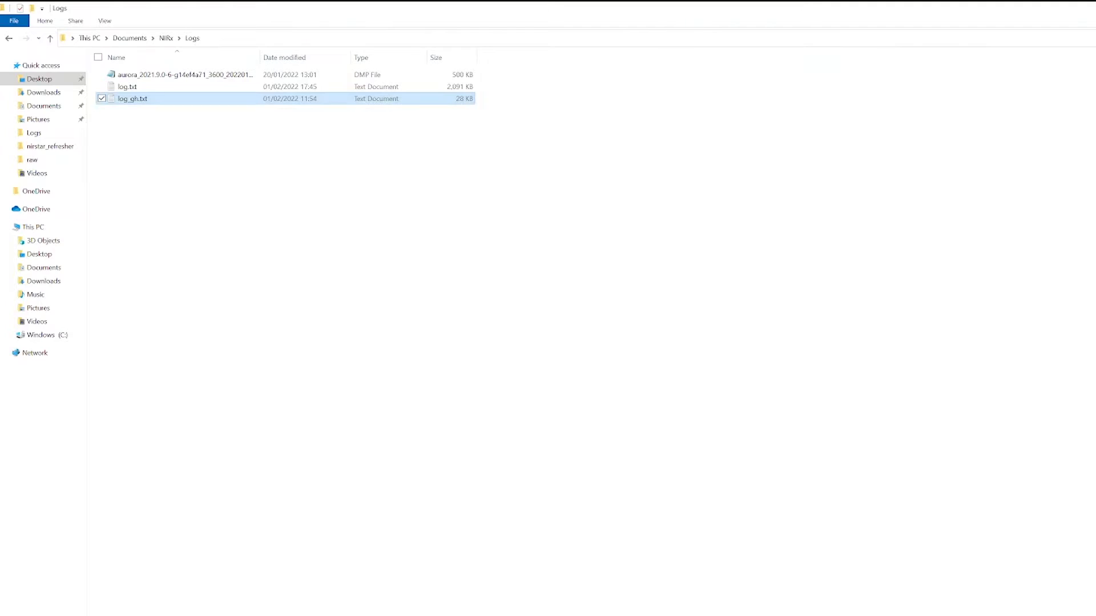
left_click(49, 335)
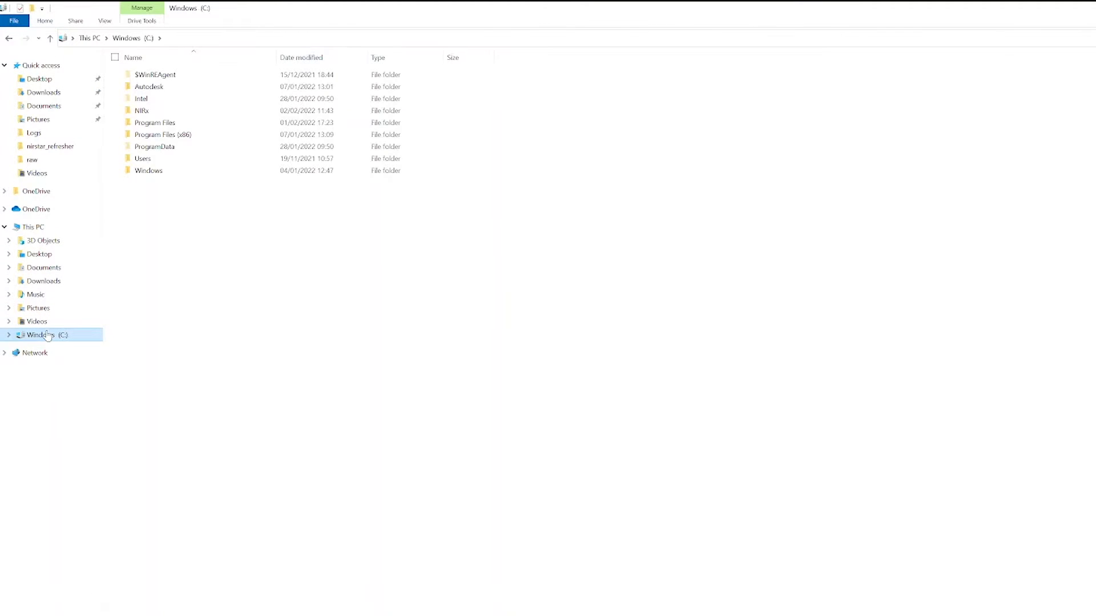
double_click(159, 111)
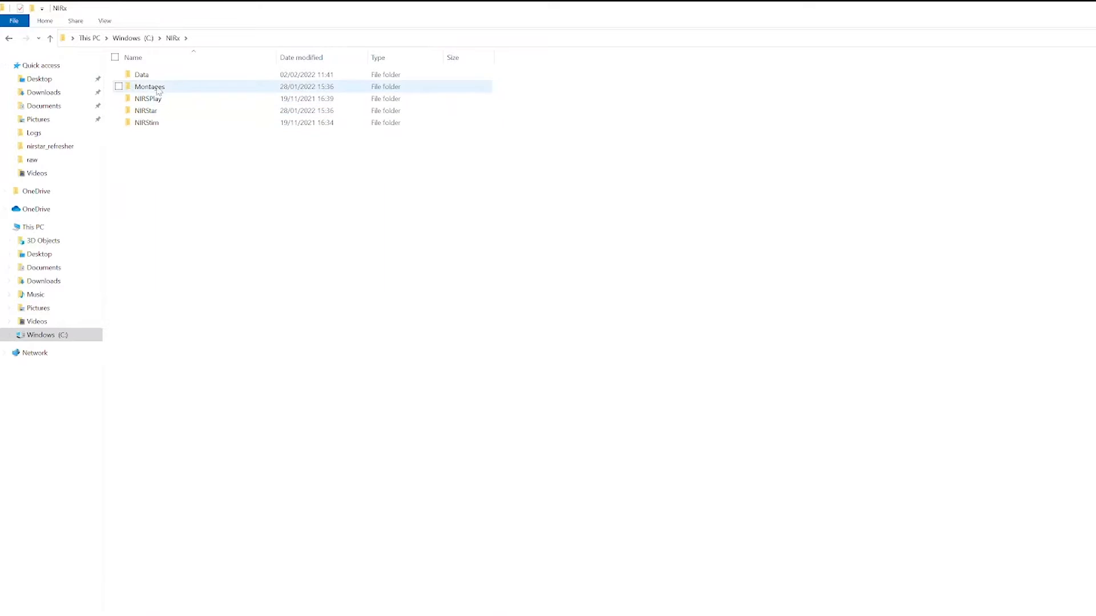
left_click(149, 74)
double_click(149, 75)
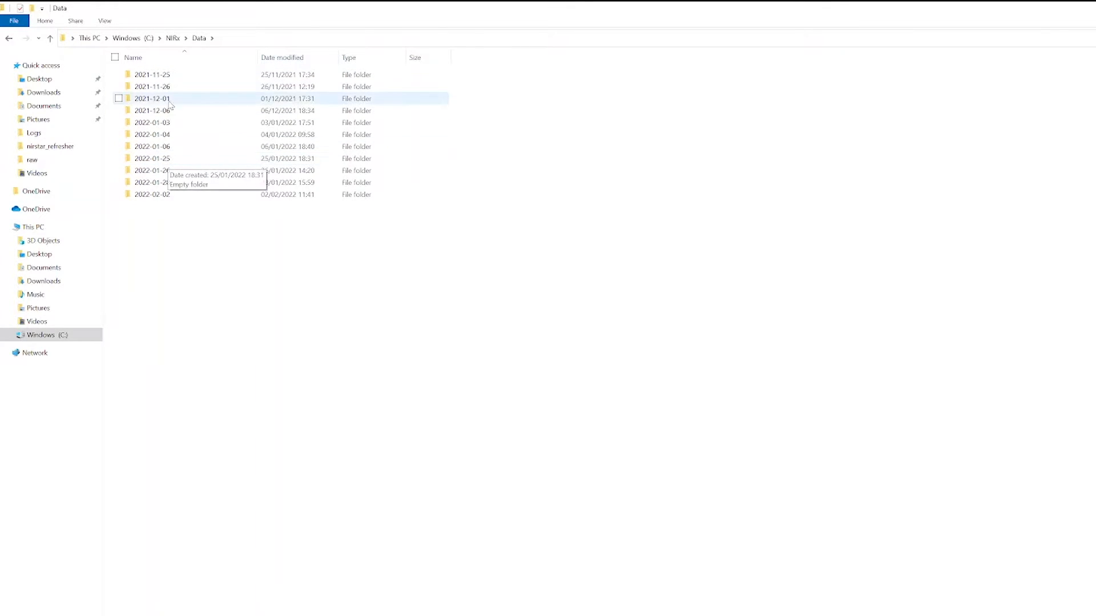
- Look through the most recent dated data folders and open the recording folder 2022-01-26_001
double_click(196, 195)
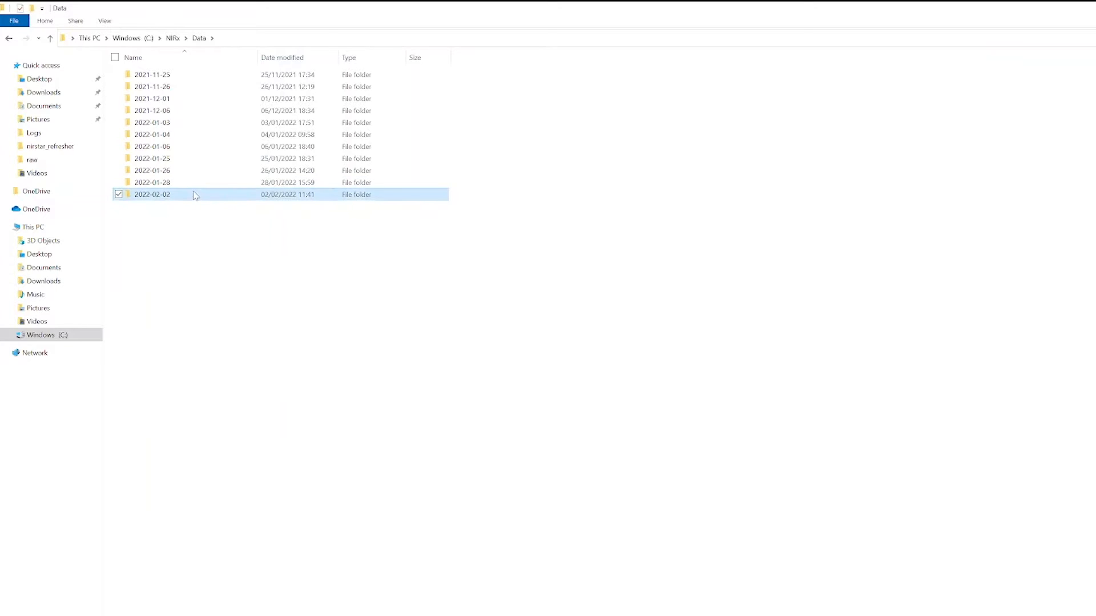
left_click(199, 38)
double_click(156, 183)
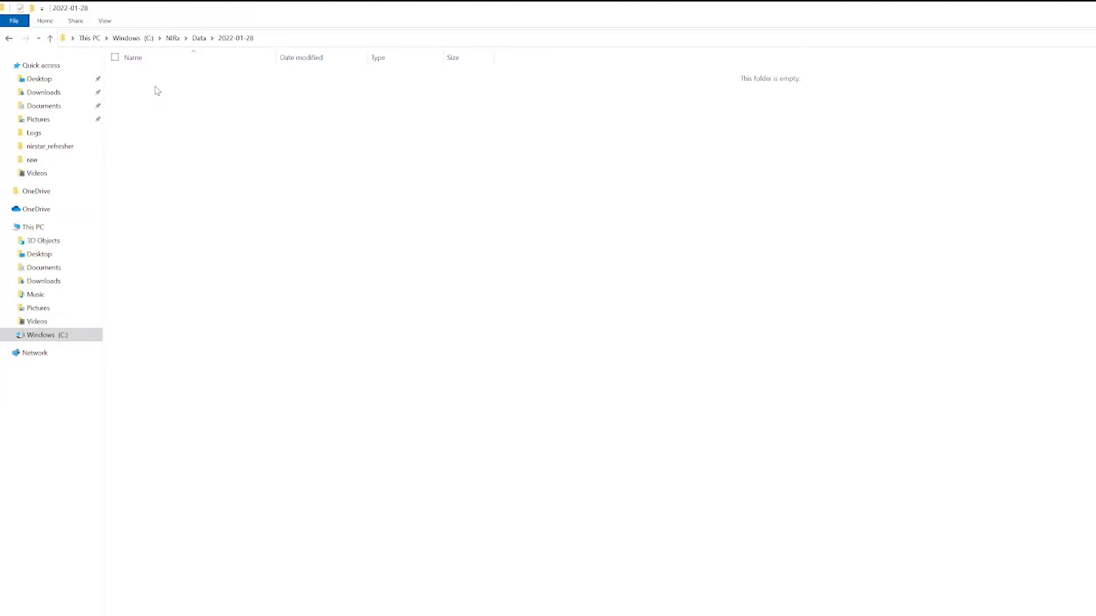
key("alt+Left")
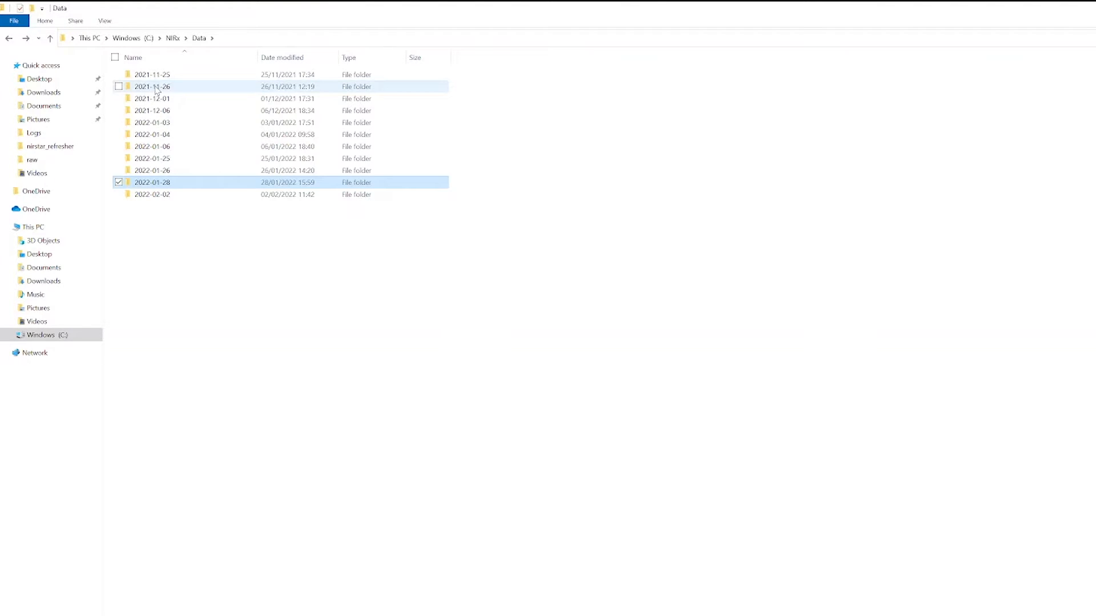
double_click(172, 171)
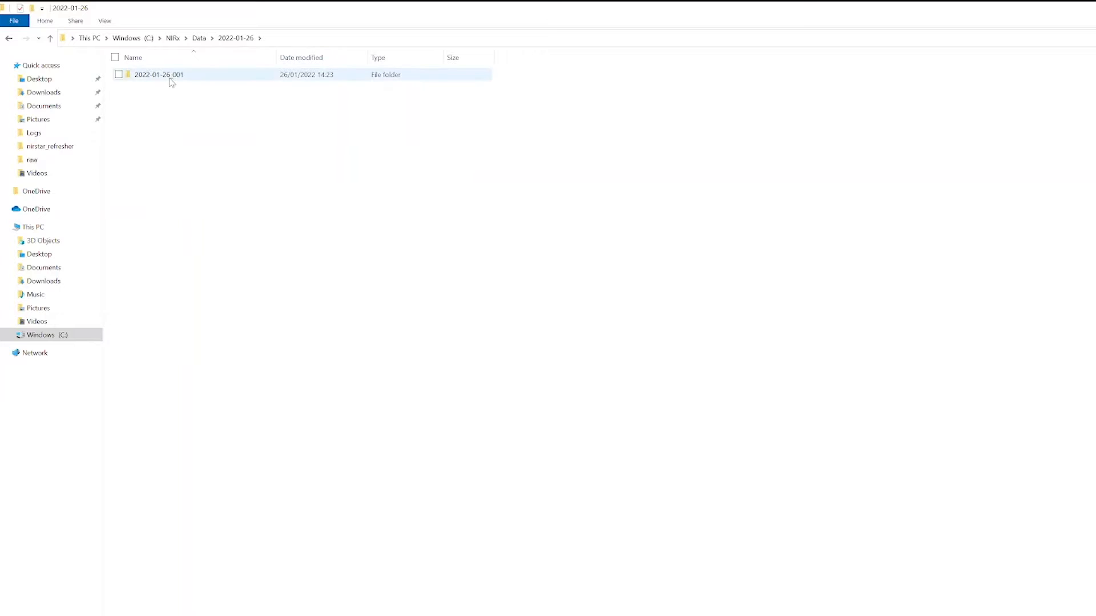
double_click(171, 75)
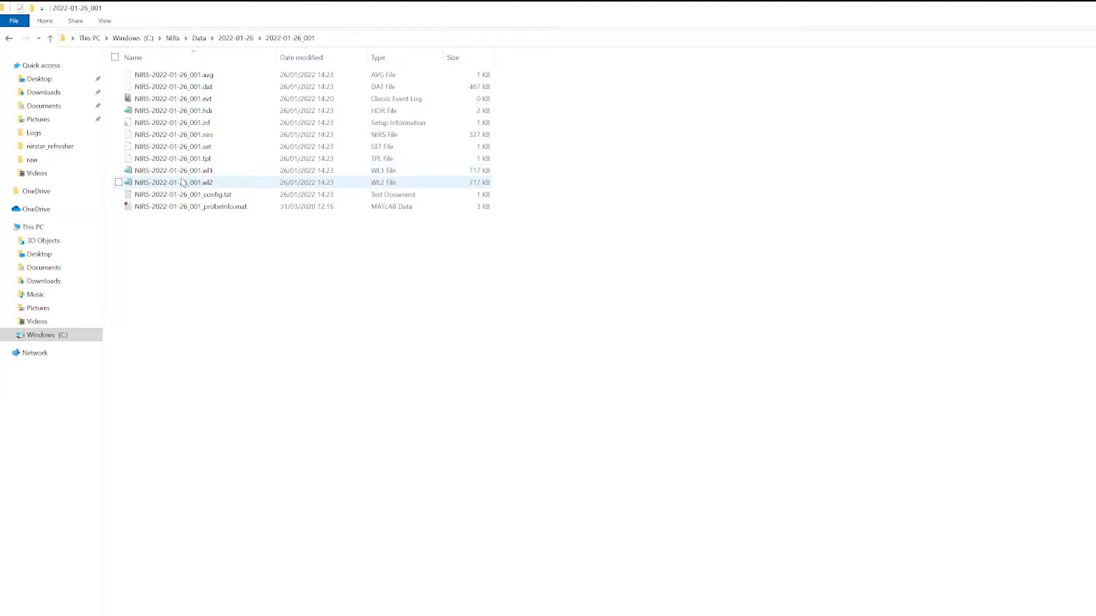
- Examine the recording's header (.hdr), event (.evt) and .nirs files
left_click(177, 113)
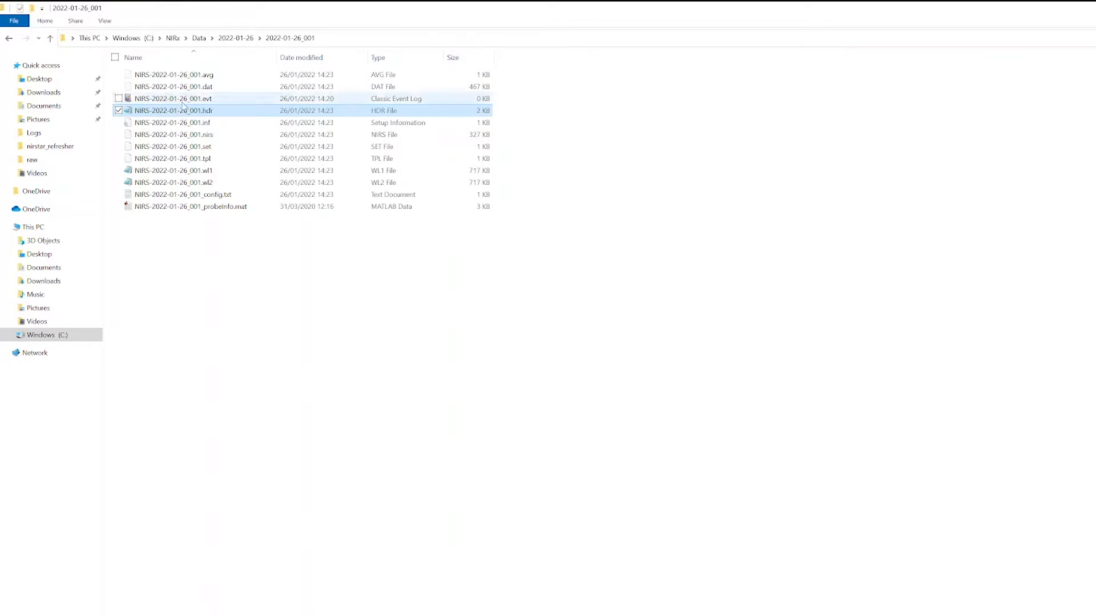
left_click(186, 99)
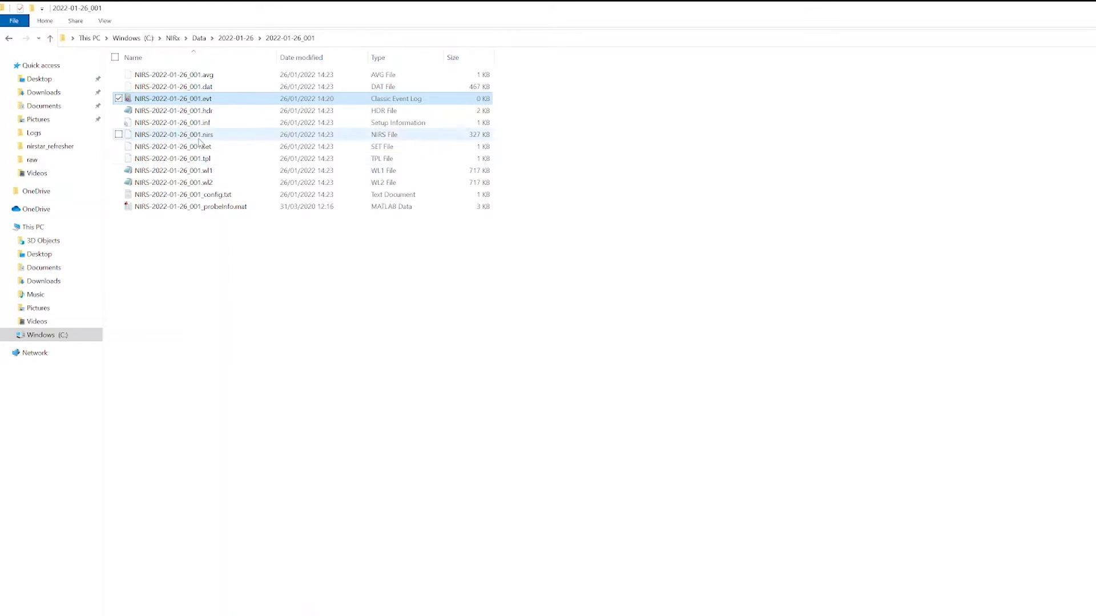
left_click(201, 137)
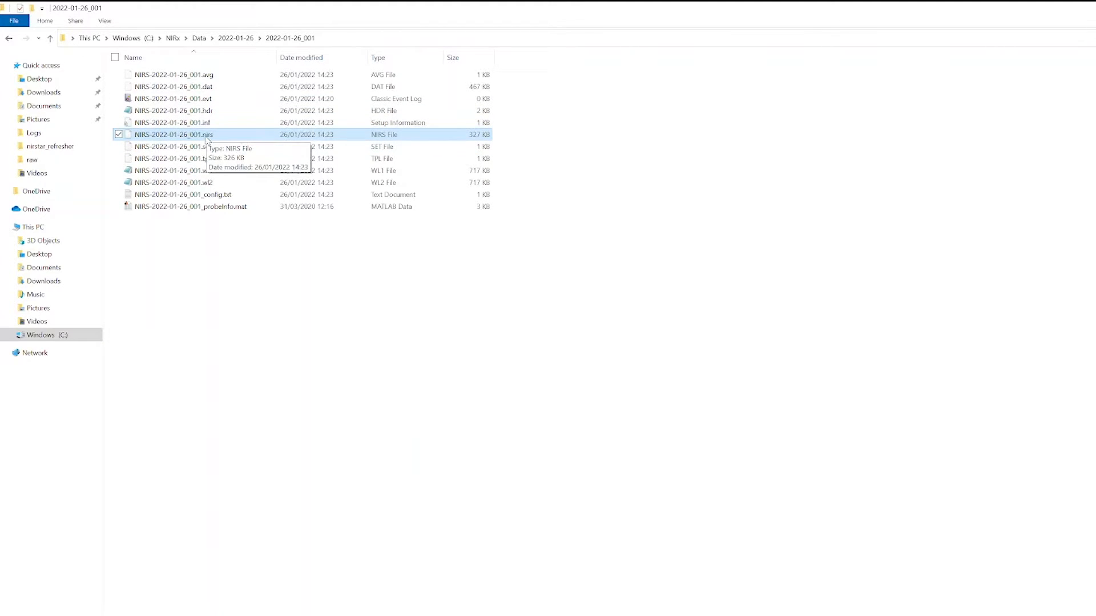
- Browse the Montages folder in the NIRx directory, and open 15-3_HighRes inside the NIRStar folder
left_click(173, 38)
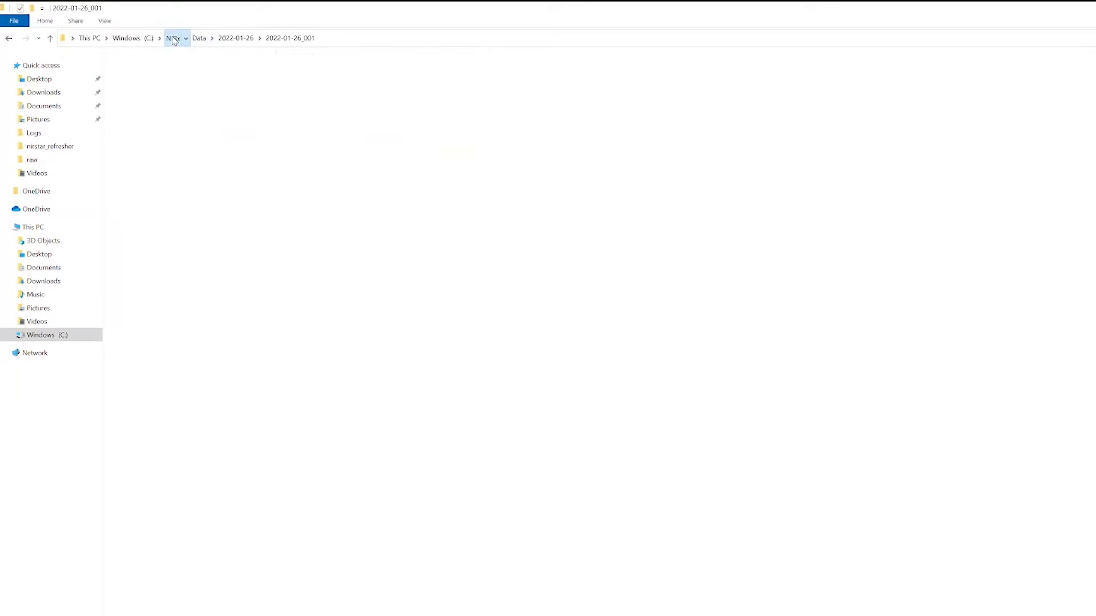
double_click(155, 89)
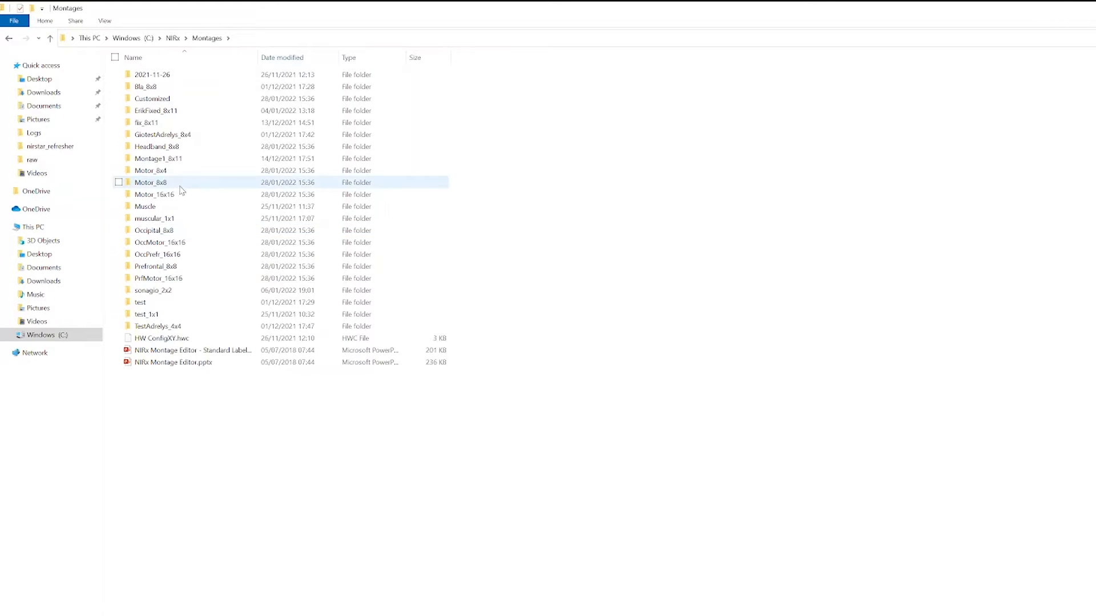
left_click(173, 37)
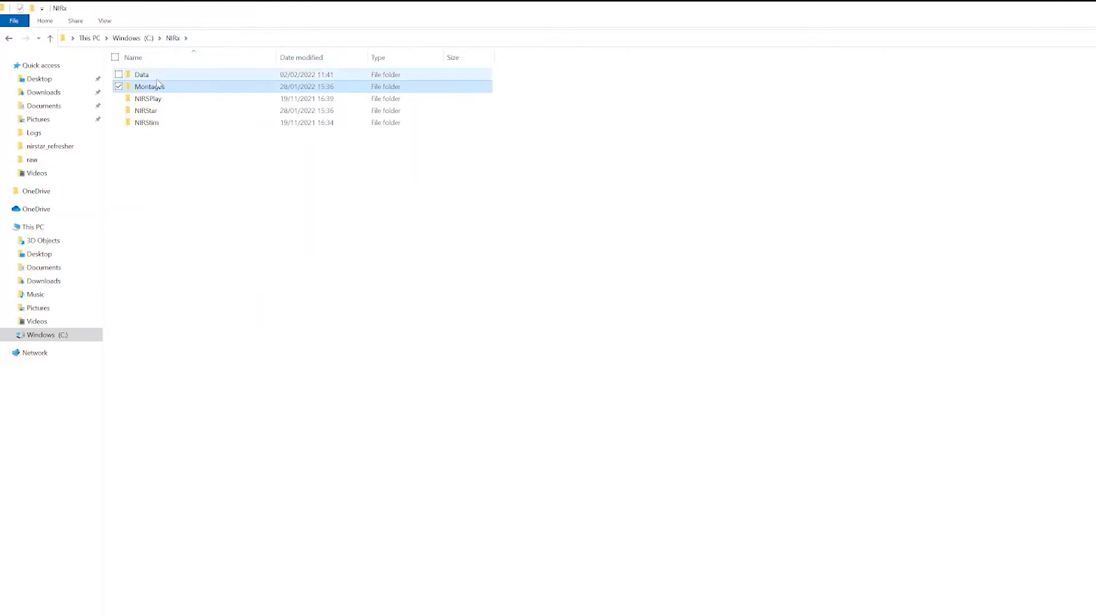
double_click(158, 114)
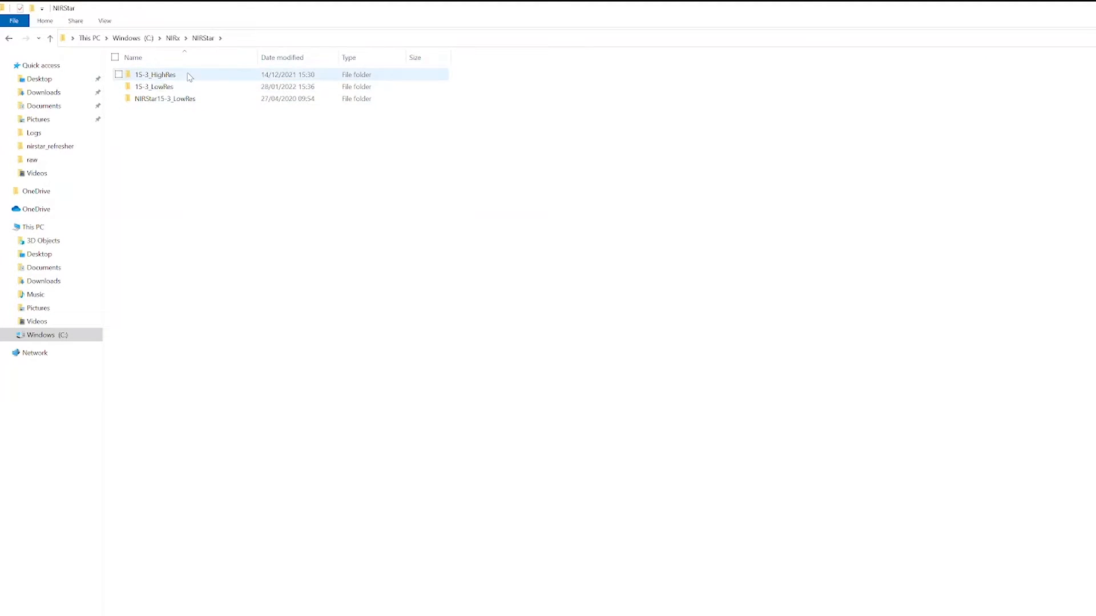
double_click(189, 75)
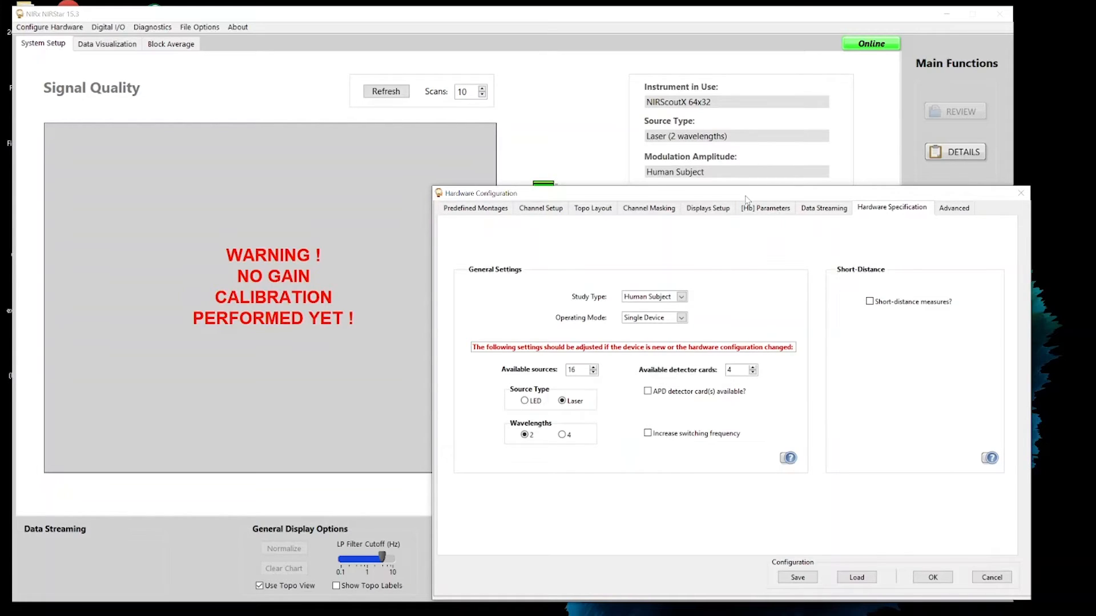
- In NIRStar, close the hardware configuration without applying it and run the gain calibration
left_click(1001, 581)
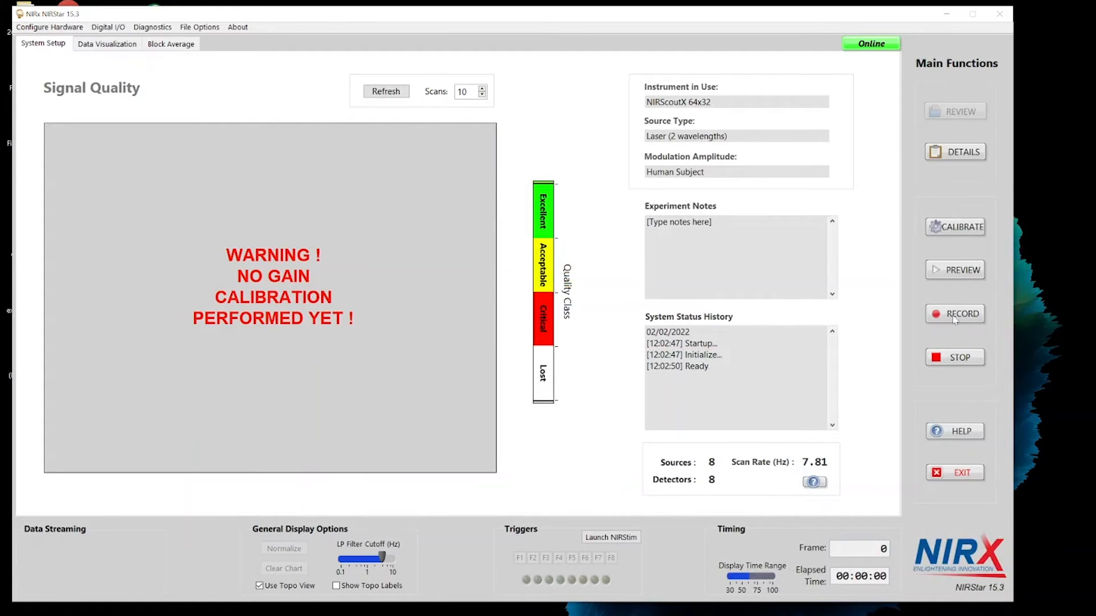
left_click(959, 234)
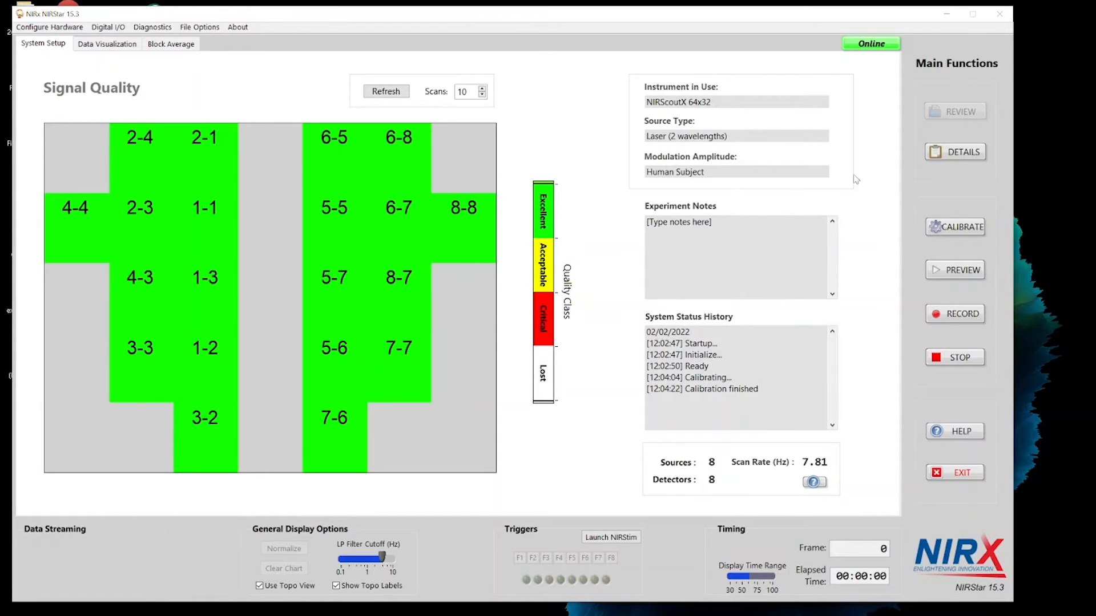
- Examine the calibration details for gain, level, noise (CV) and dark noise of the channels
left_click(947, 155)
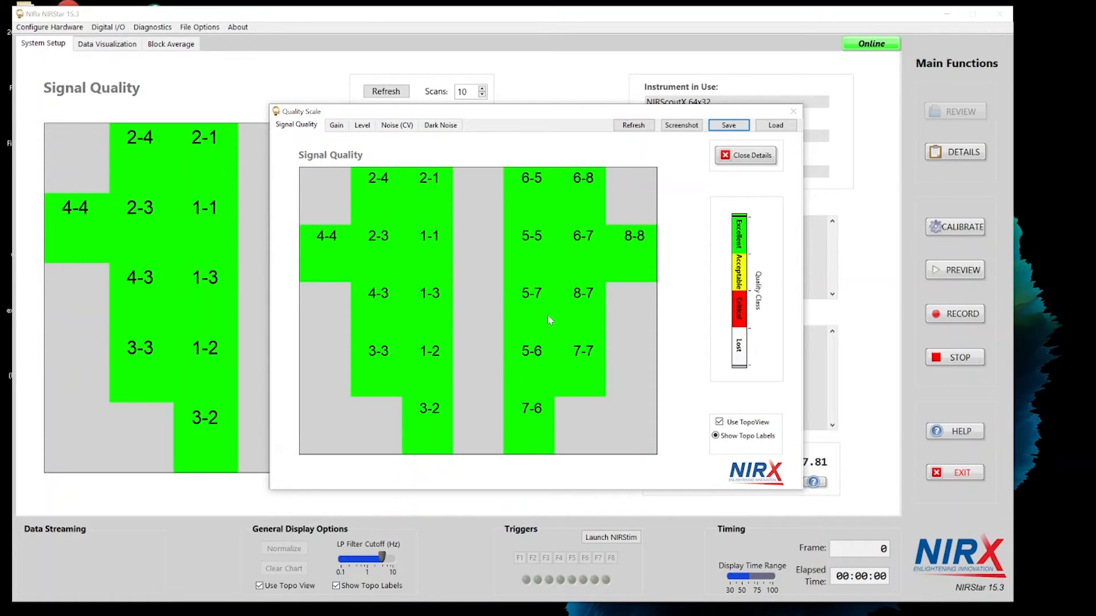
left_click(342, 127)
left_click(359, 129)
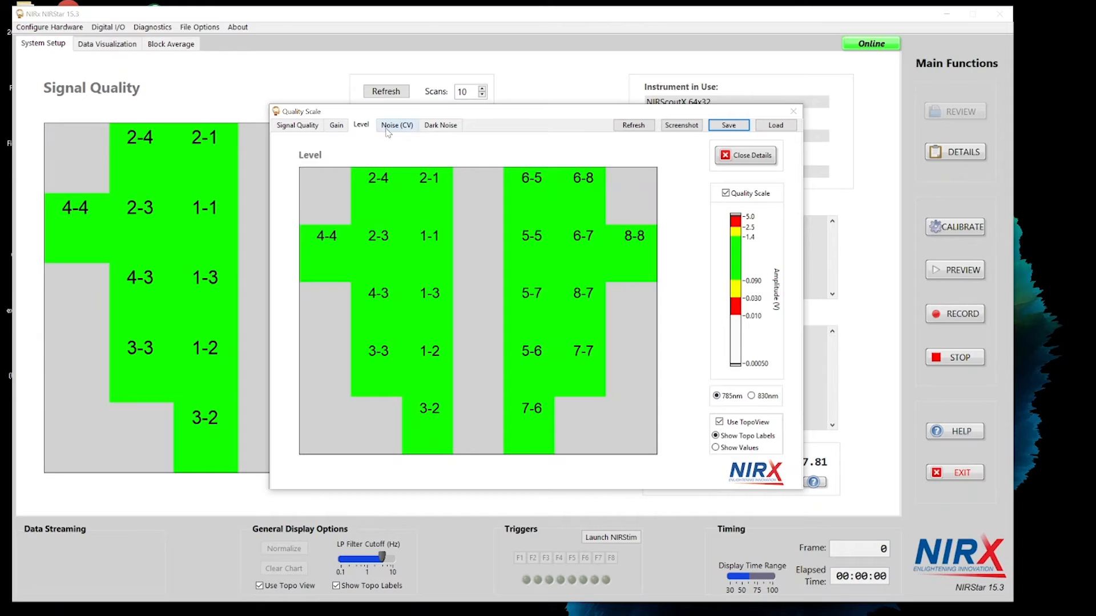
left_click(393, 130)
left_click(430, 129)
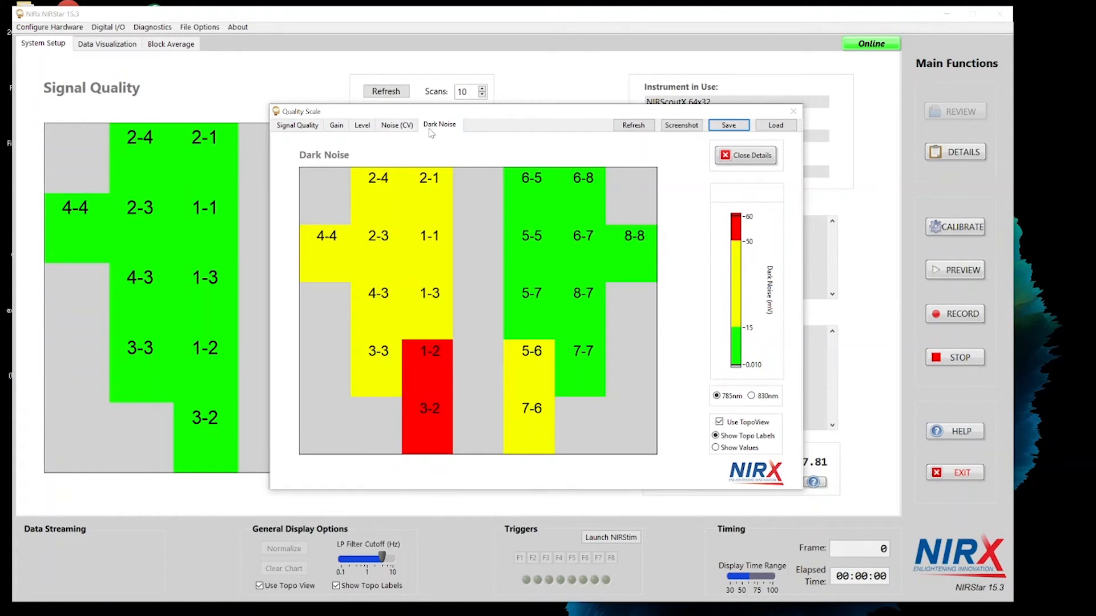
left_click(396, 126)
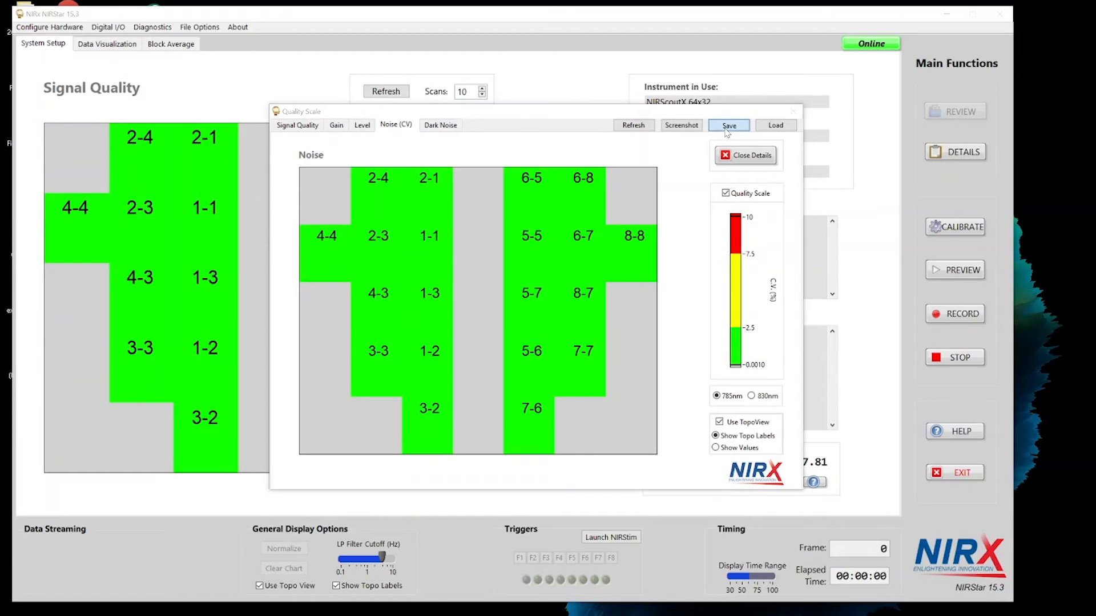
left_click(728, 125)
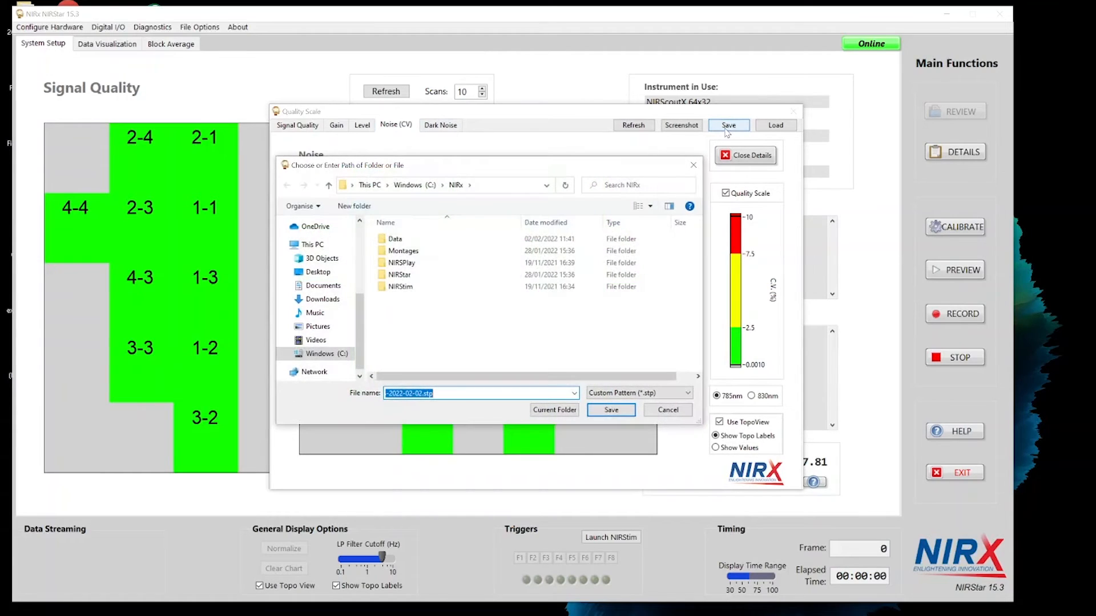
left_click(662, 410)
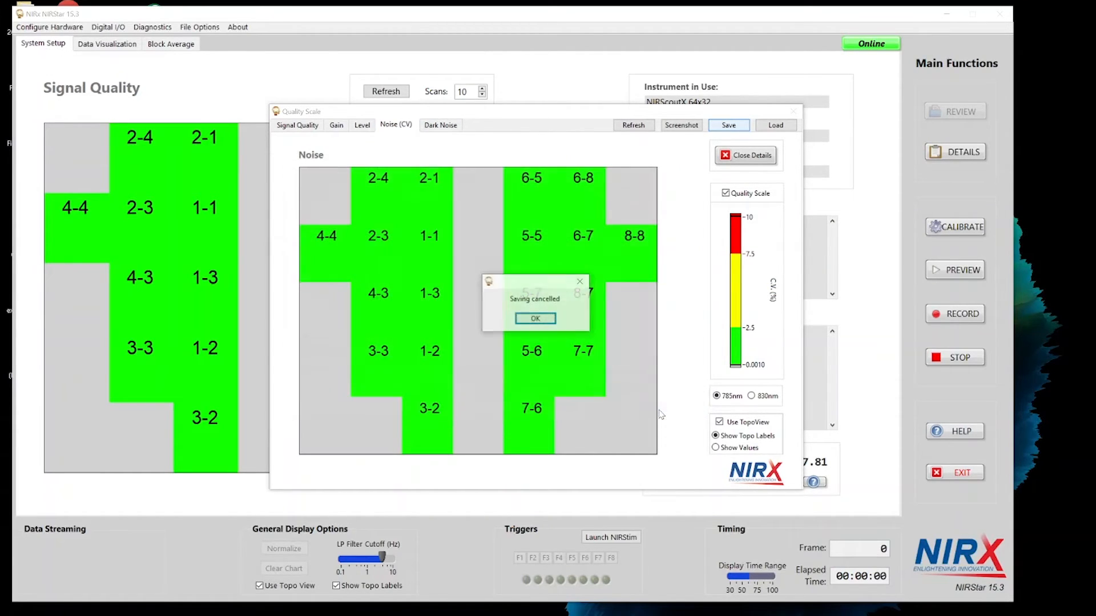
left_click(535, 320)
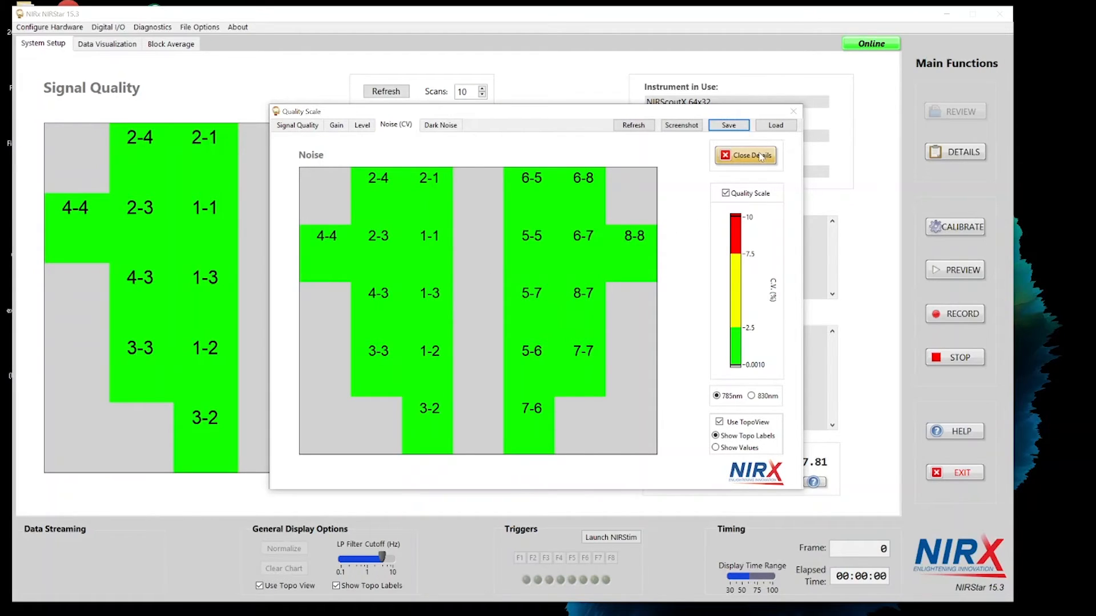
- Close the signal quality details and start a live preview of the hemoglobin data without recording
left_click(761, 157)
left_click(955, 271)
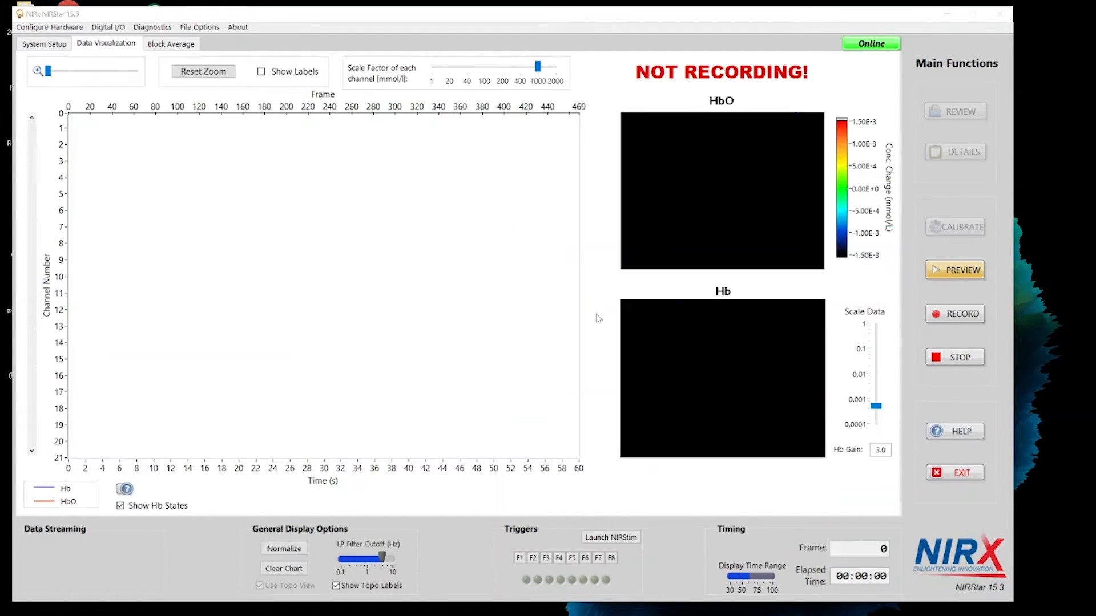
left_click(729, 525)
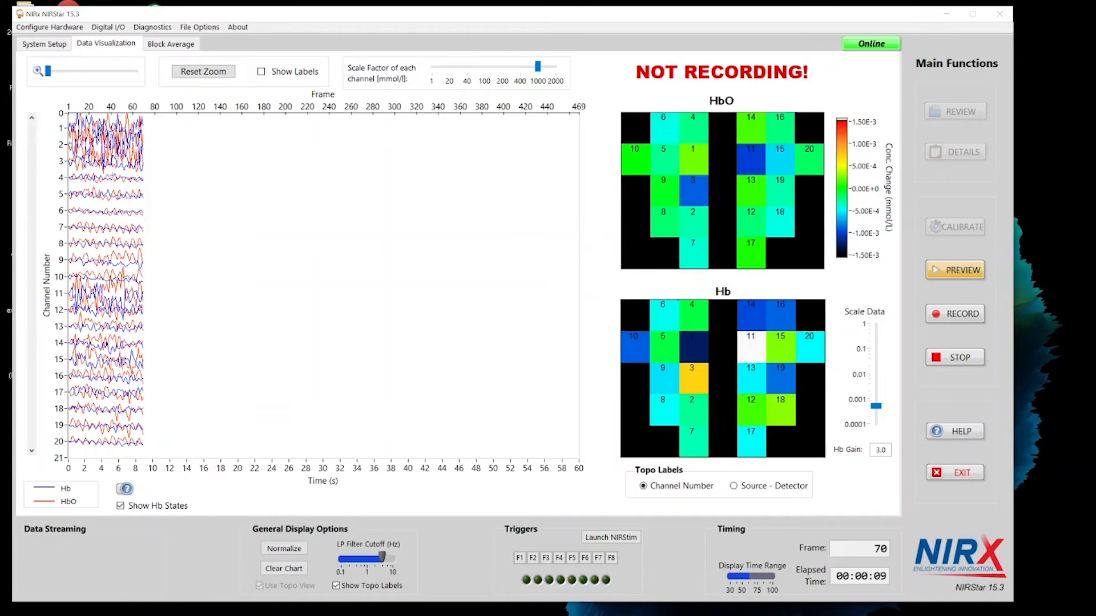
- Zoom in on the preview's channel traces, show their labels, and set the scale factor of each channel to 400
left_click_drag(47, 71, 110, 72)
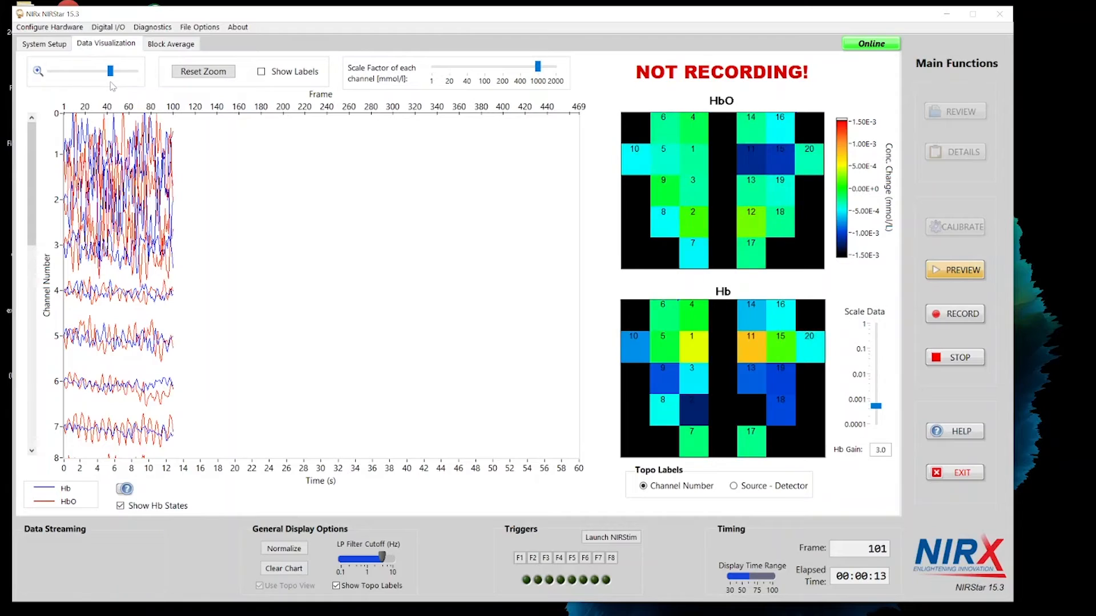
left_click(261, 72)
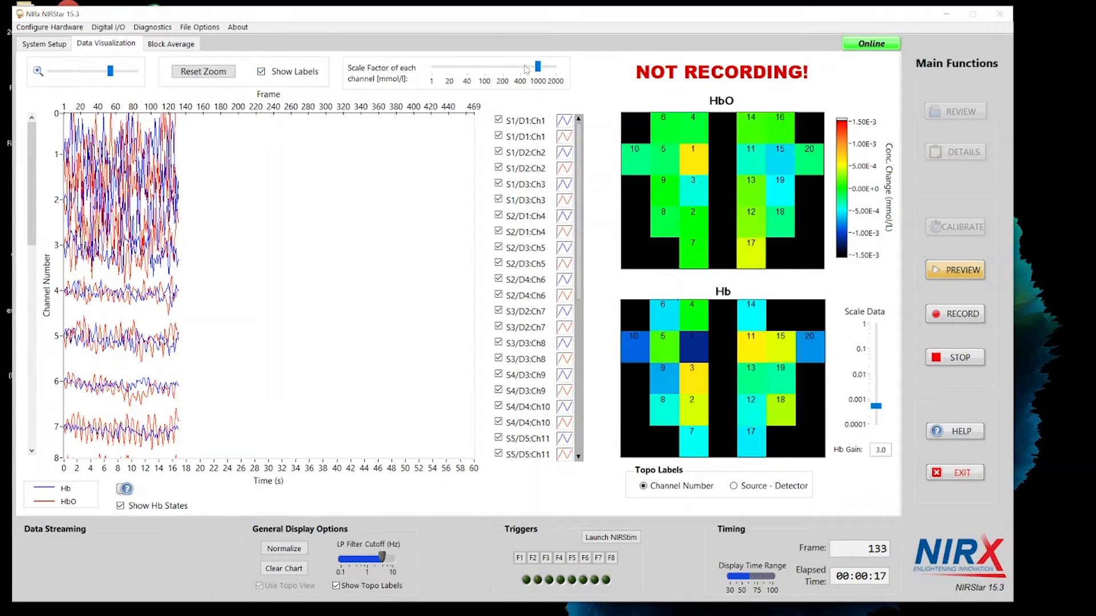
left_click_drag(538, 67, 517, 72)
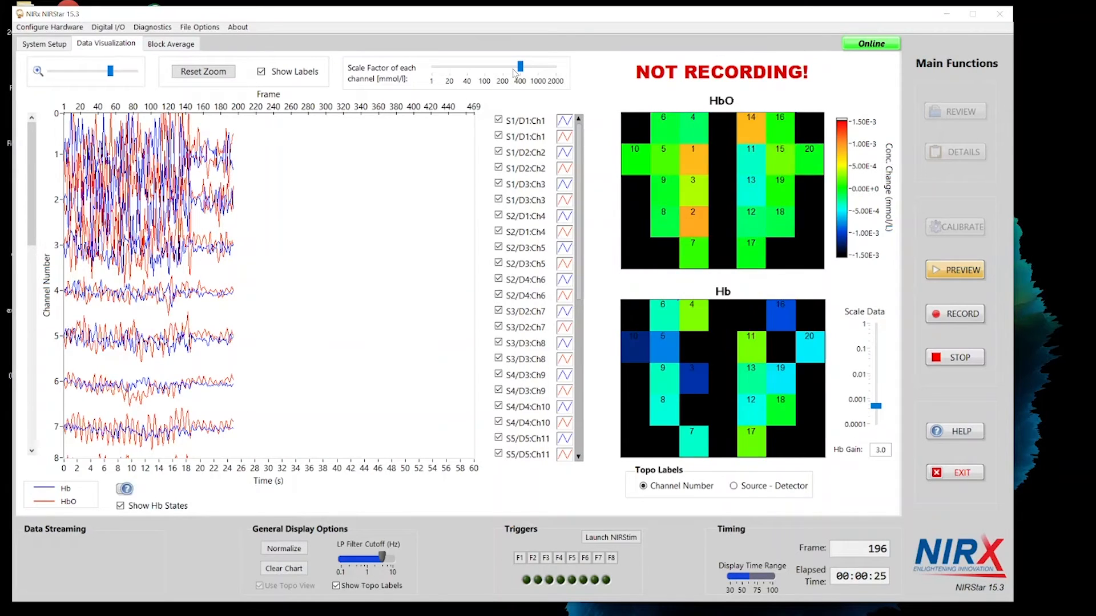
- Clear the preview chart and slightly lower the low-pass filter cutoff
left_click(286, 568)
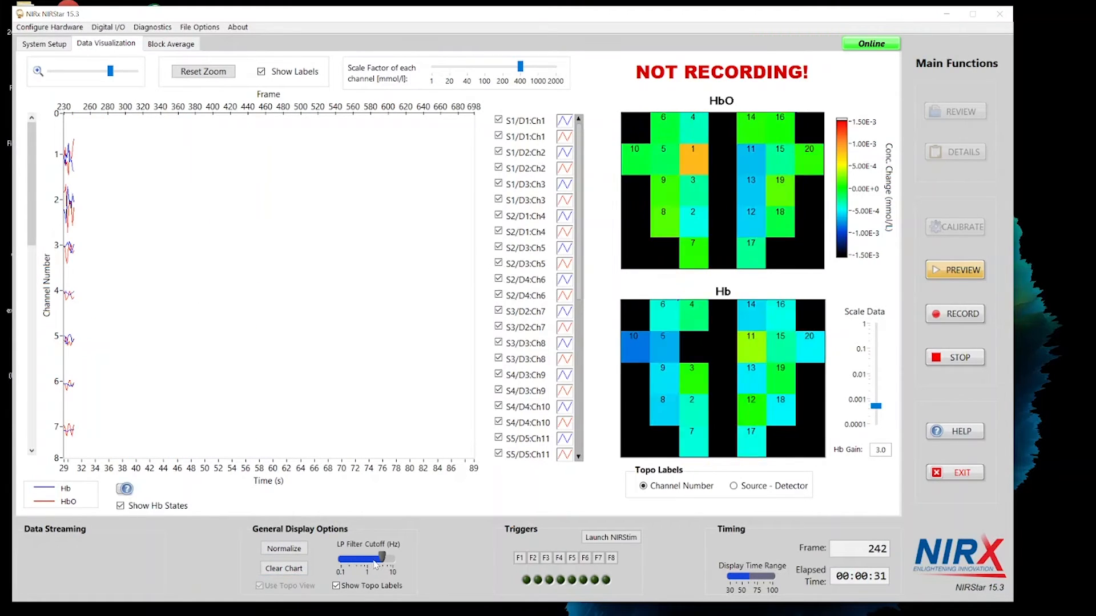
left_click_drag(381, 558, 380, 558)
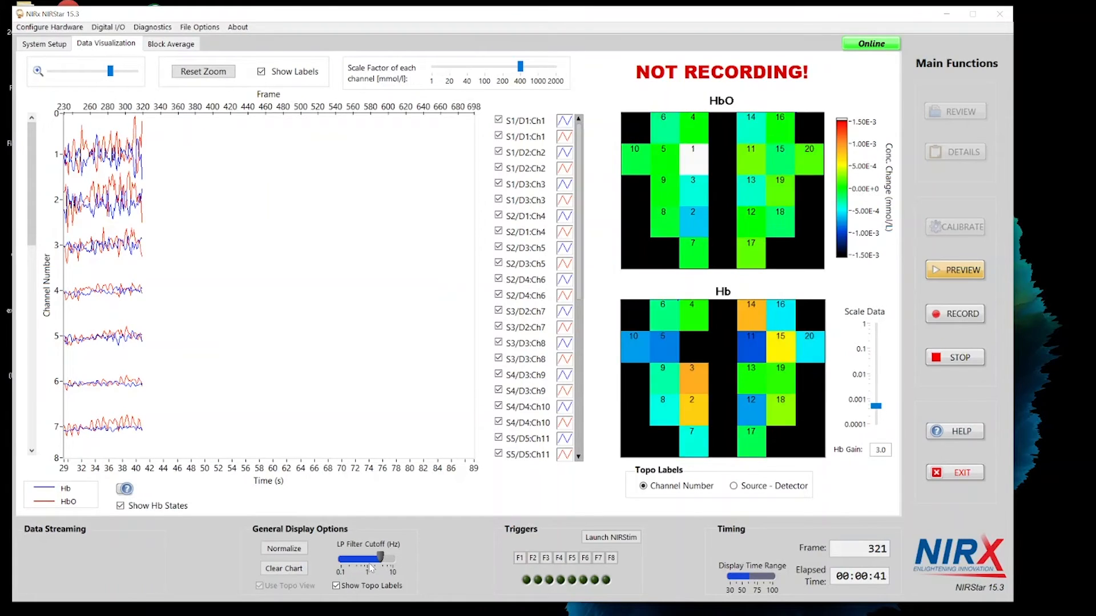
- Insert three F1 trigger markers into the live preview
left_click(522, 559)
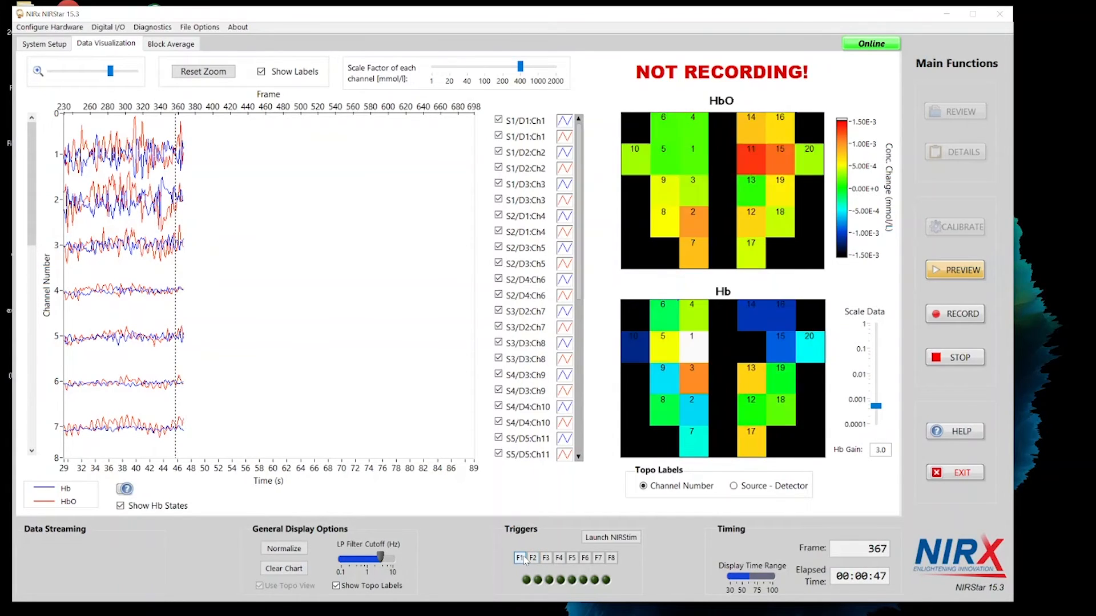
left_click(524, 557)
left_click(524, 558)
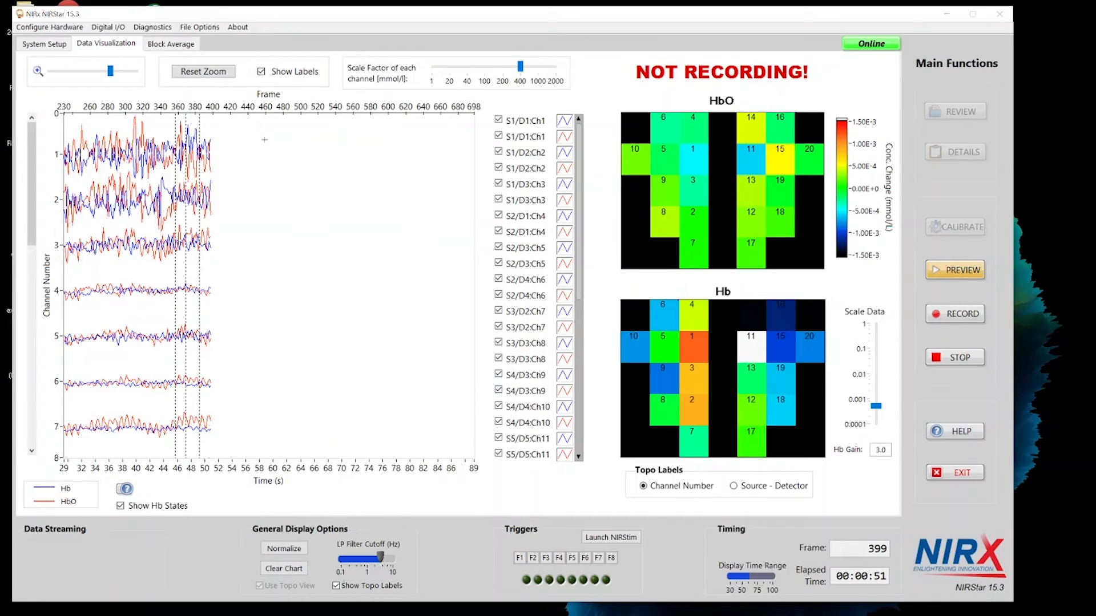
- In the block average setup, select marker 2 as the second marker and slightly lower the scale factor
left_click(173, 45)
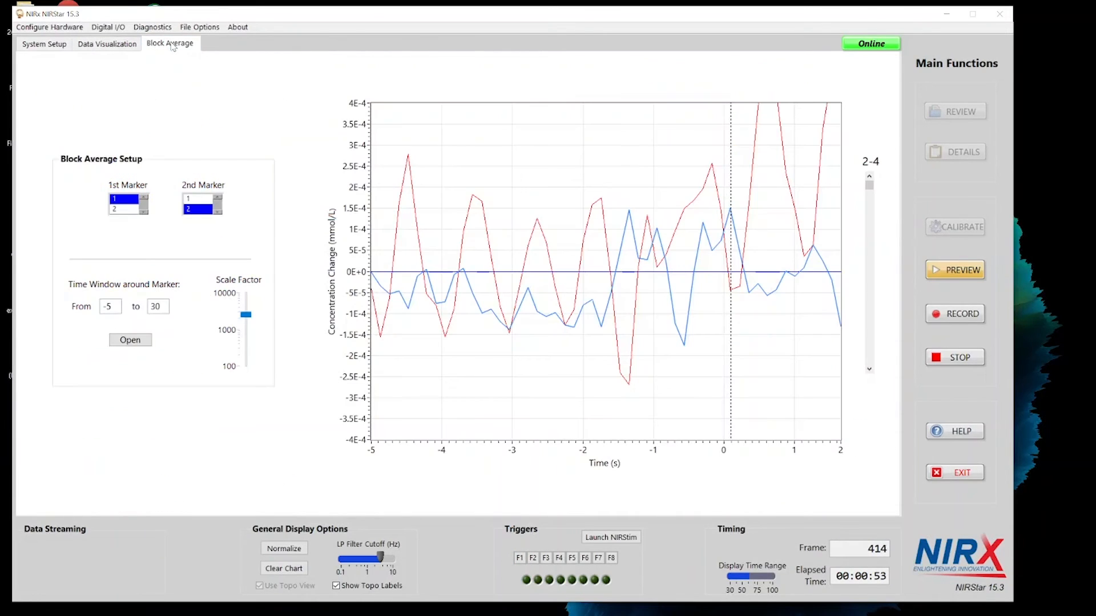
left_click(197, 199)
left_click(195, 210)
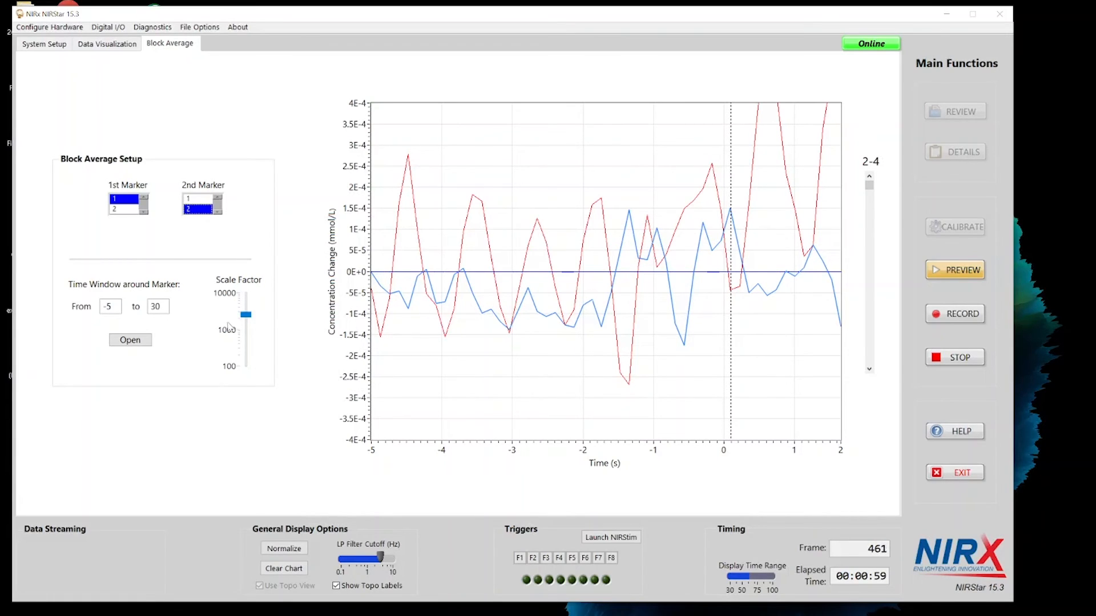
mouse_move(246, 314)
left_mouse_down()
mouse_move(253, 341)
mouse_move(246, 317)
left_mouse_up()
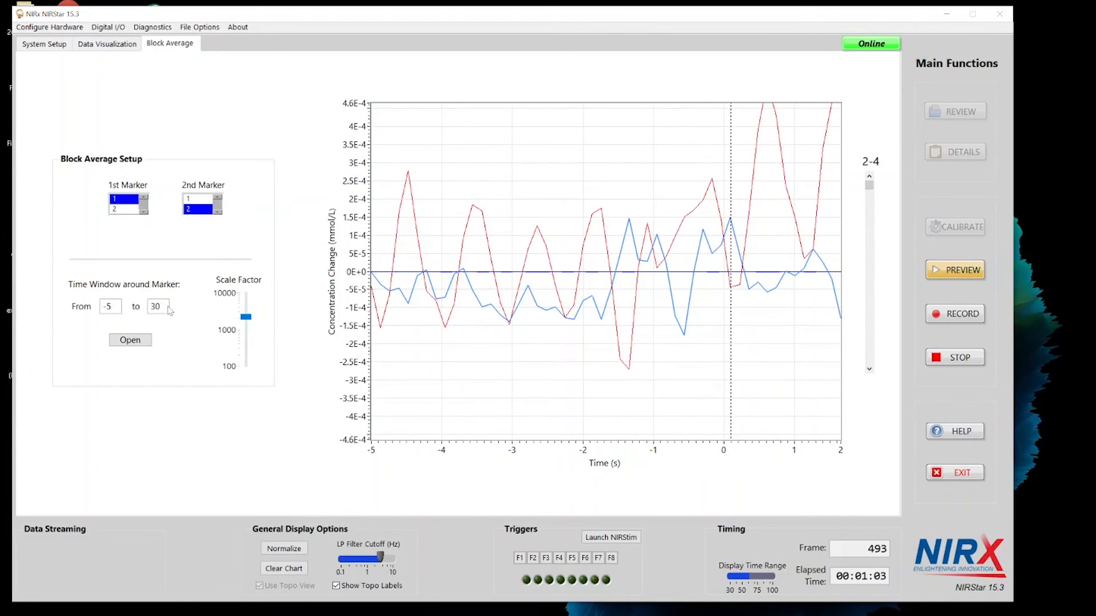
- Examine the block averages of all channels in the separate display, close it and return to the data visualization
left_click(131, 340)
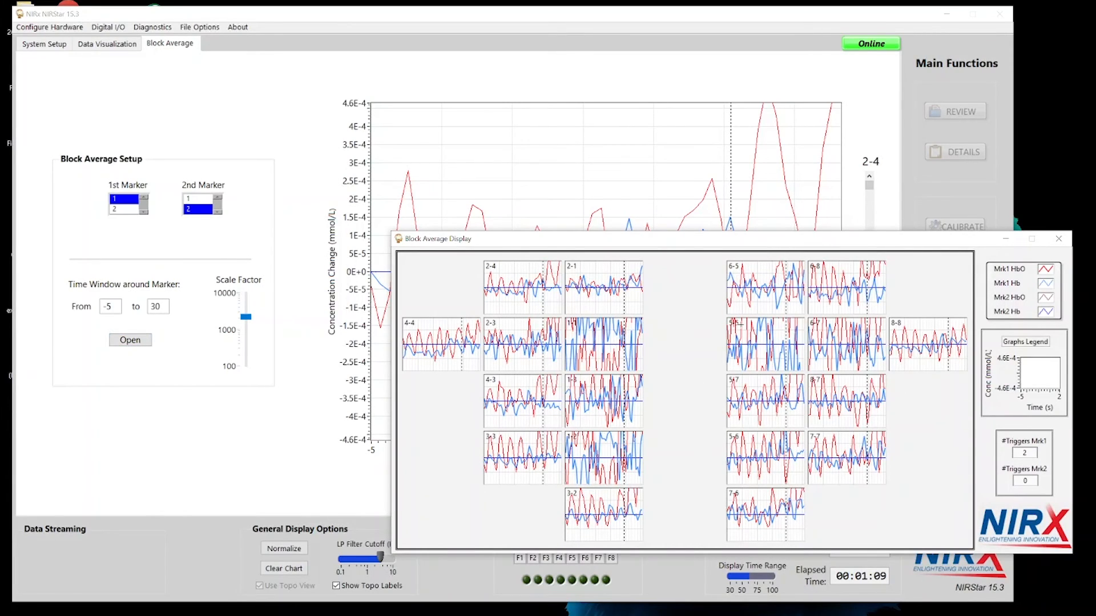
left_click(1058, 239)
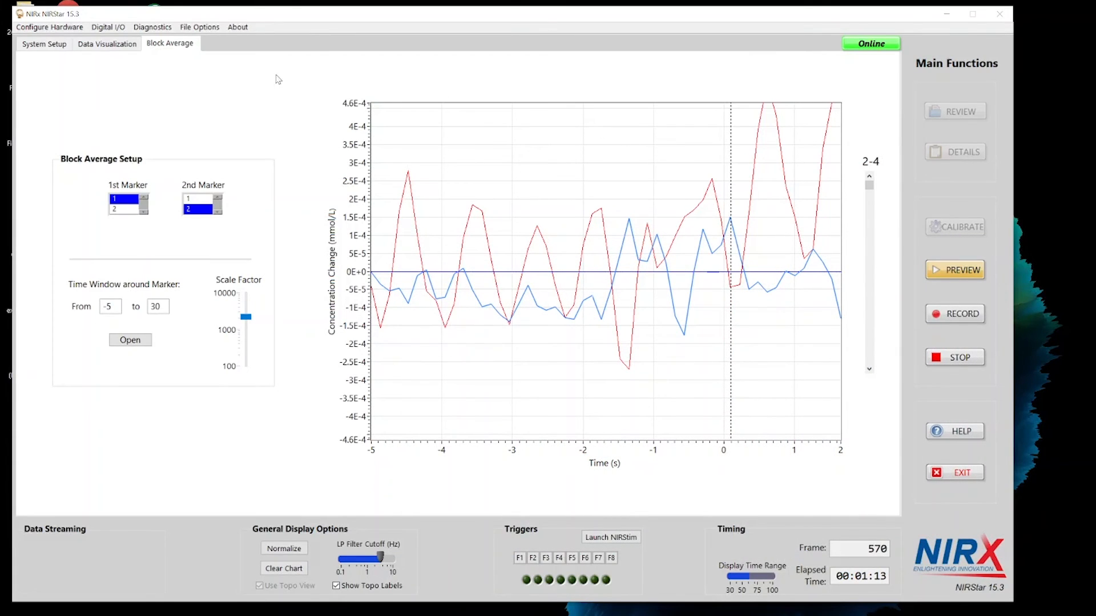
left_click(123, 46)
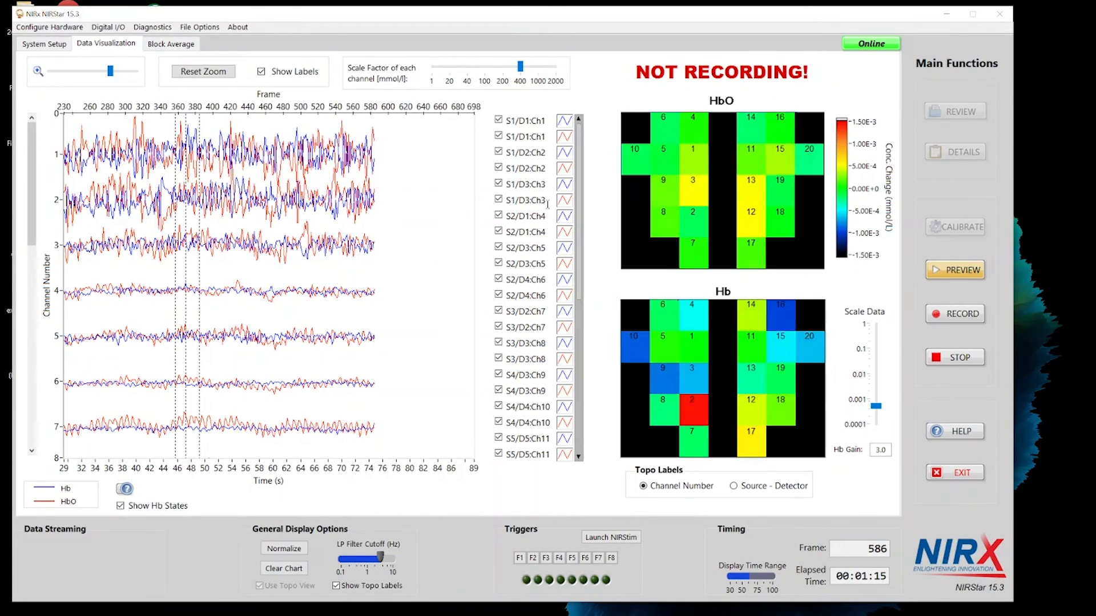
- Stop the preview and make a recording of about 9 seconds, leaving the subject demographics form blank
left_click(981, 358)
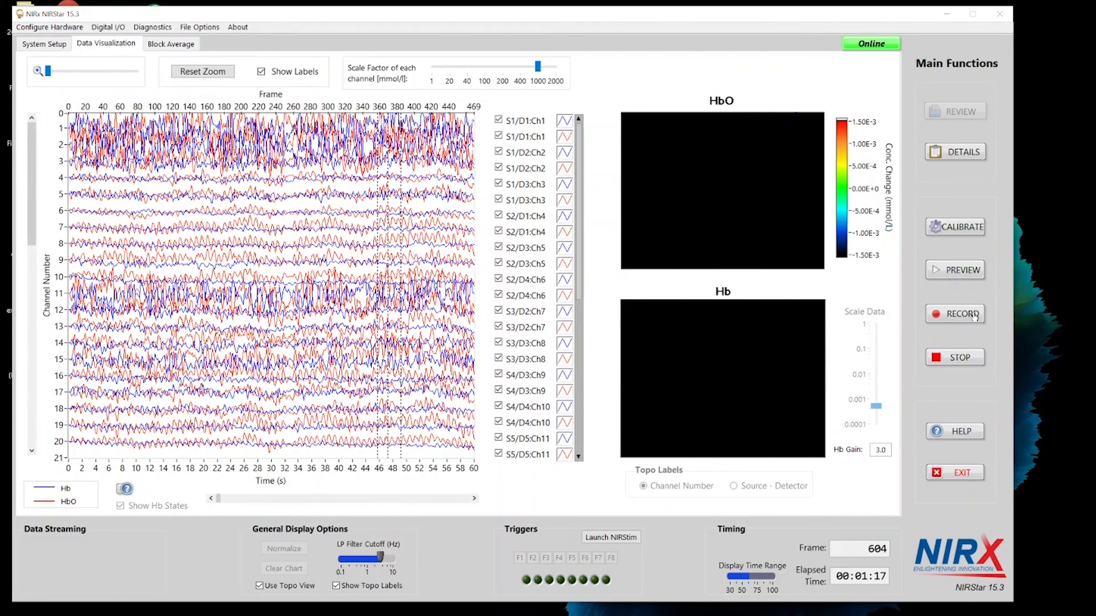
left_click(975, 317)
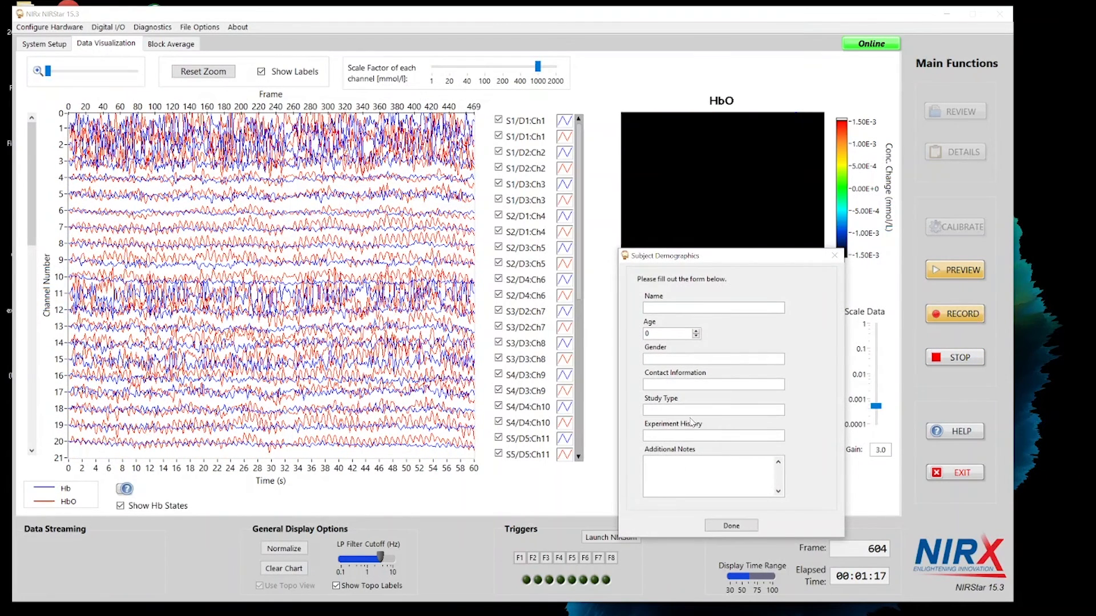
left_click(731, 526)
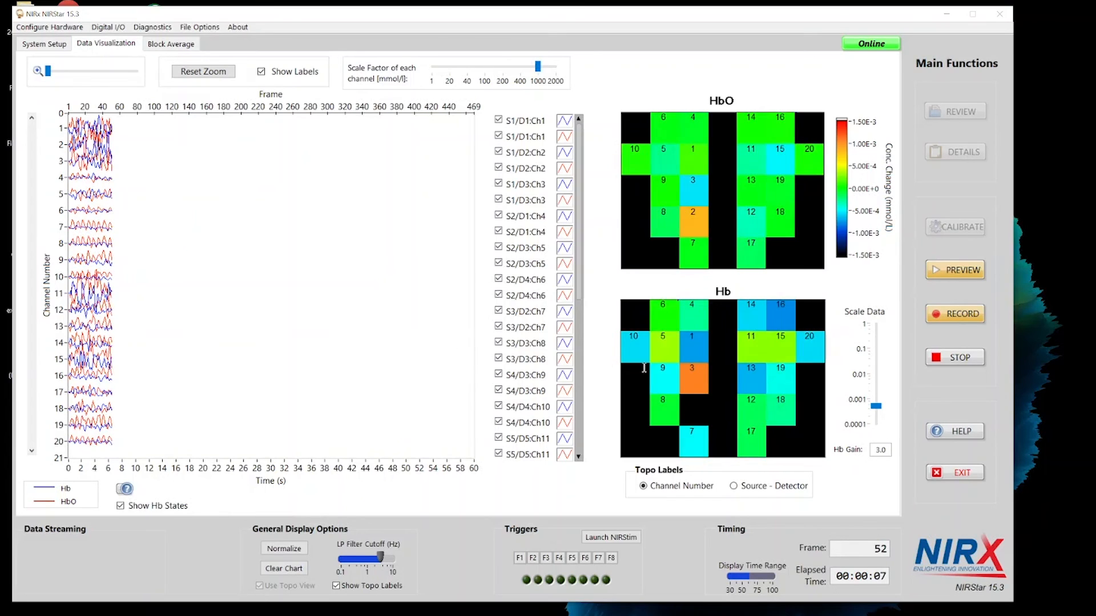
left_click(943, 362)
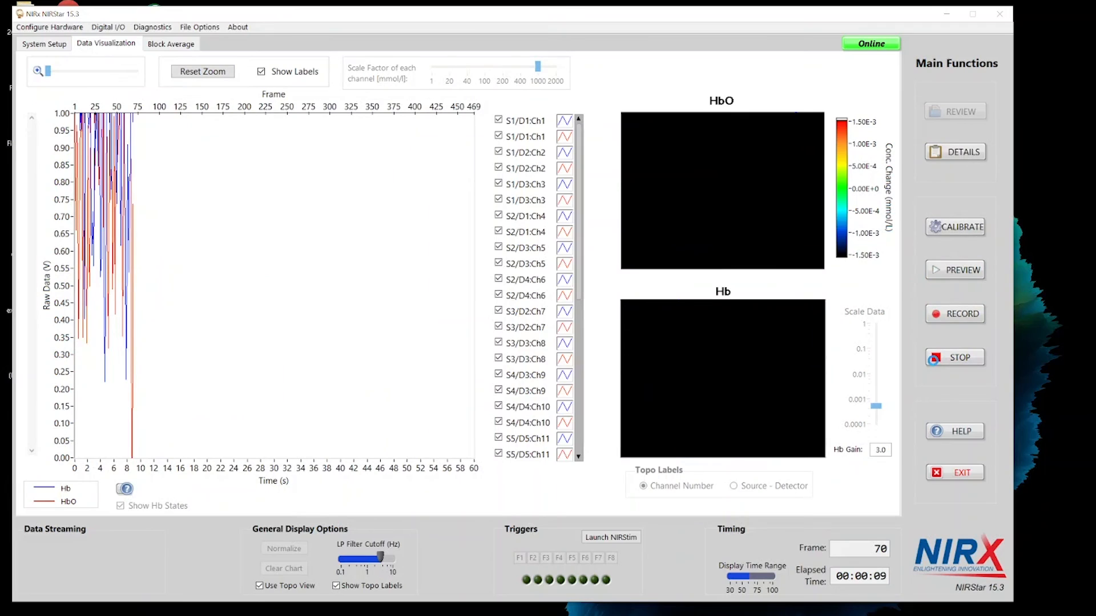